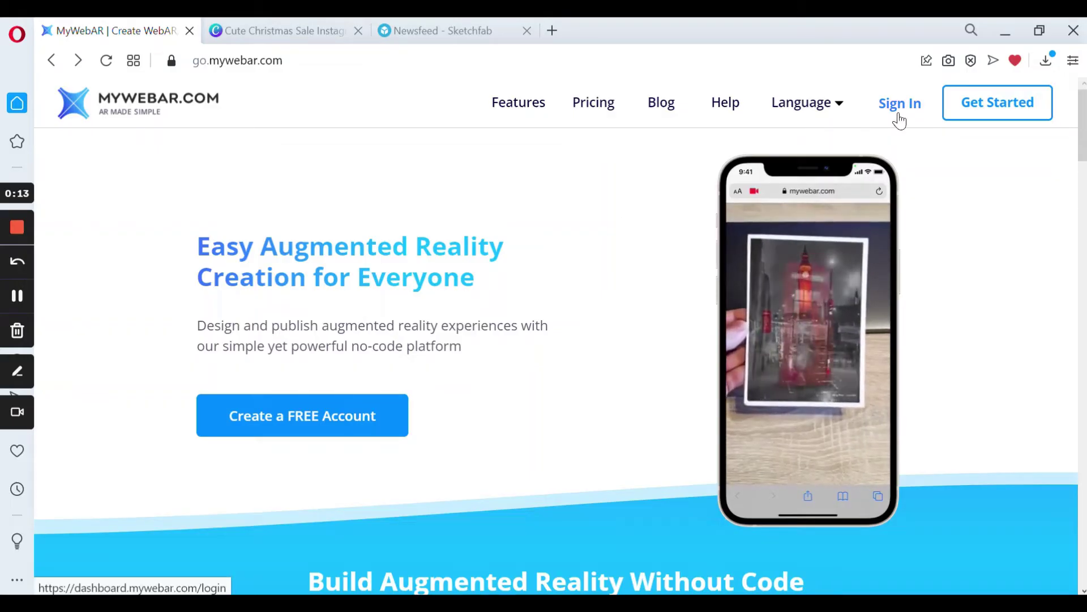
# Sign in and create a new project named 'Image Tracking Special' using the Image Tracking type
pyautogui.click(900, 114)
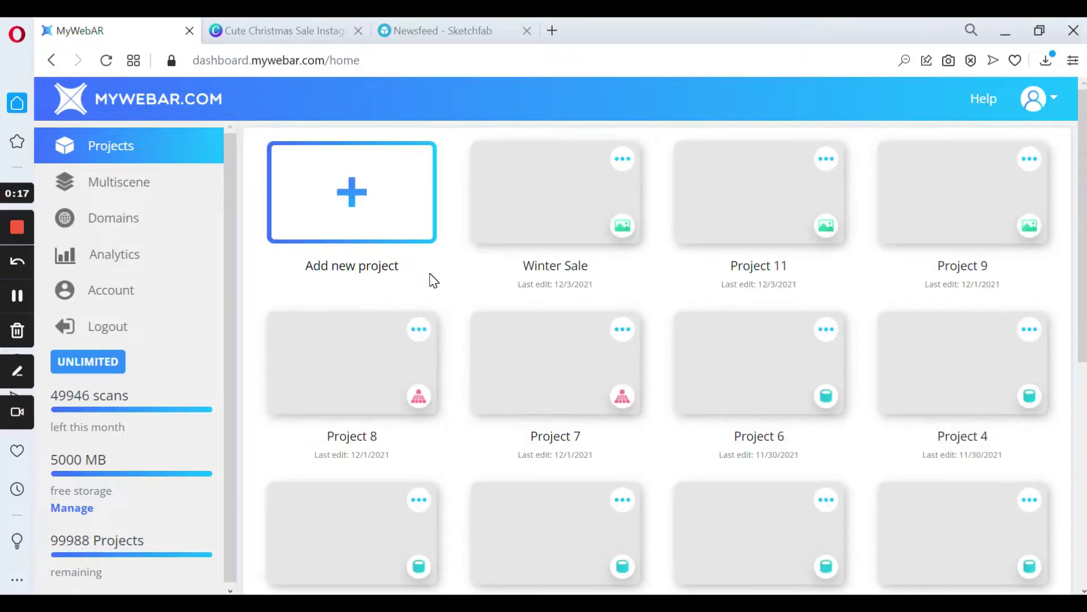
pyautogui.click(349, 195)
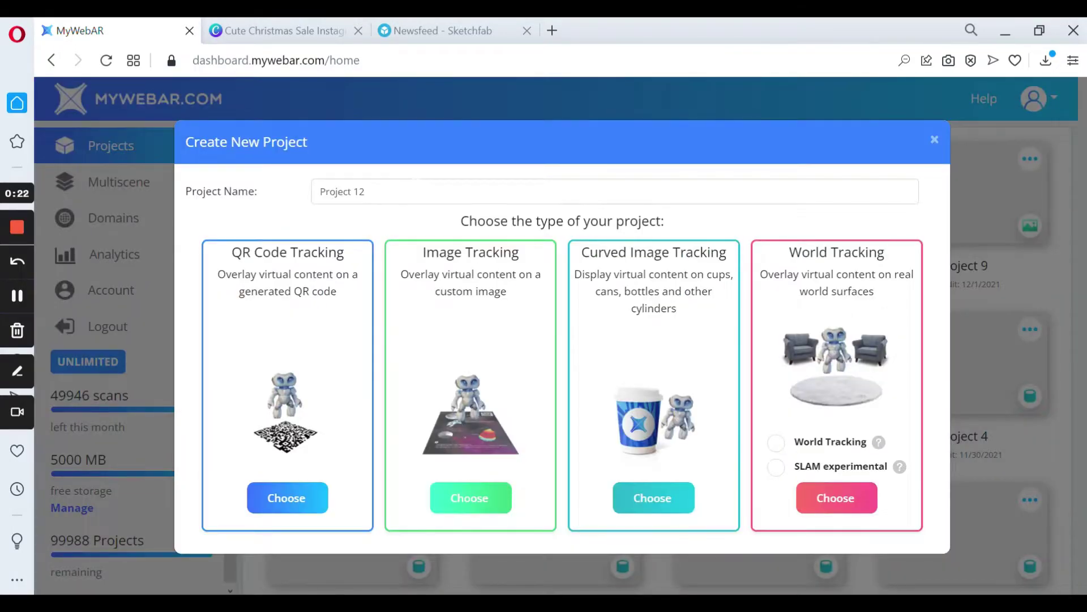
pyautogui.click(366, 191)
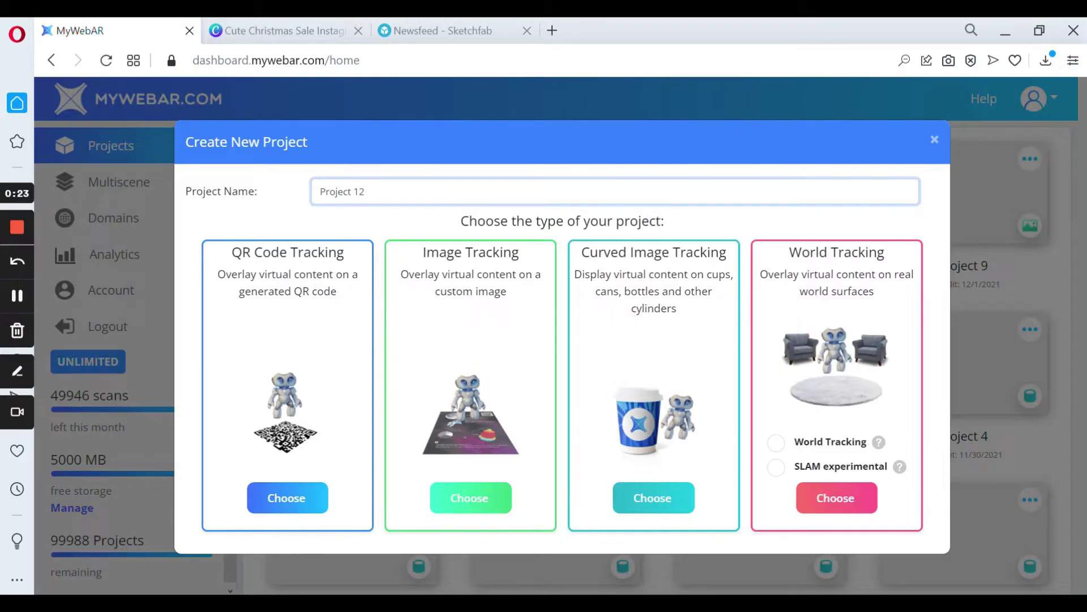
pyautogui.press('BackSpace')
pyautogui.press('BackSpace')
pyautogui.press('BackSpace')
pyautogui.press('BackSpace')
pyautogui.press('BackSpace')
pyautogui.press('BackSpace')
pyautogui.press('BackSpace')
pyautogui.press('BackSpace')
pyautogui.press('BackSpace')
pyautogui.press('BackSpace')
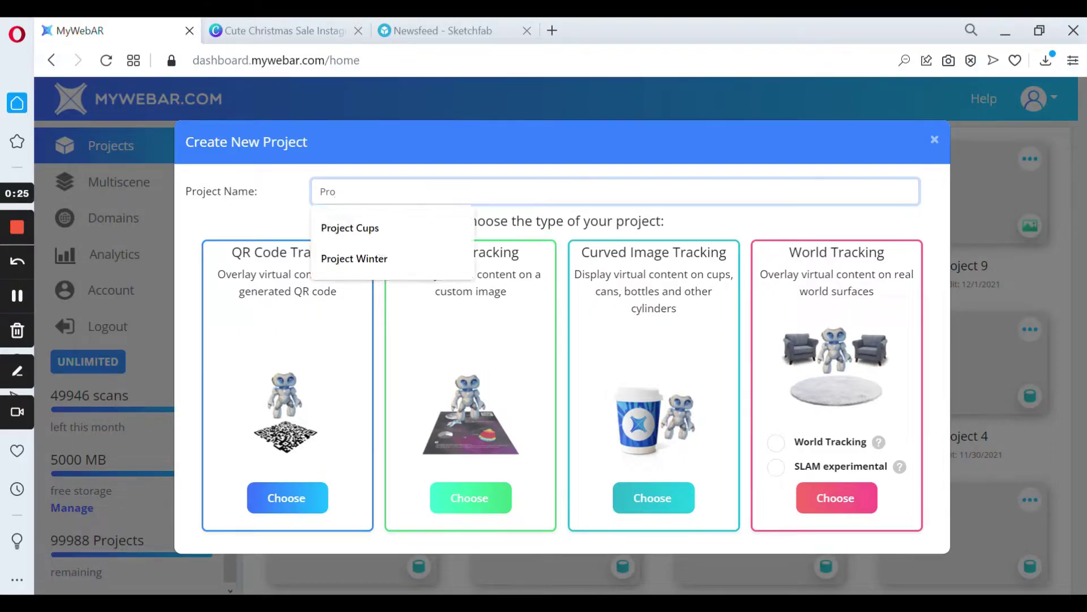
pyautogui.write('Image')
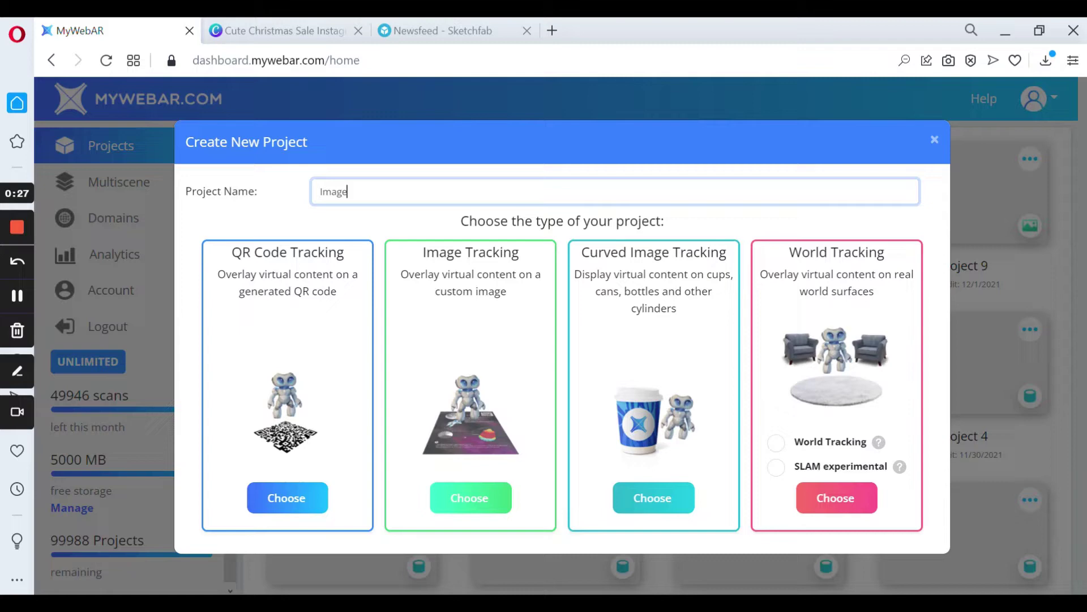
pyautogui.write(' Tracking Special')
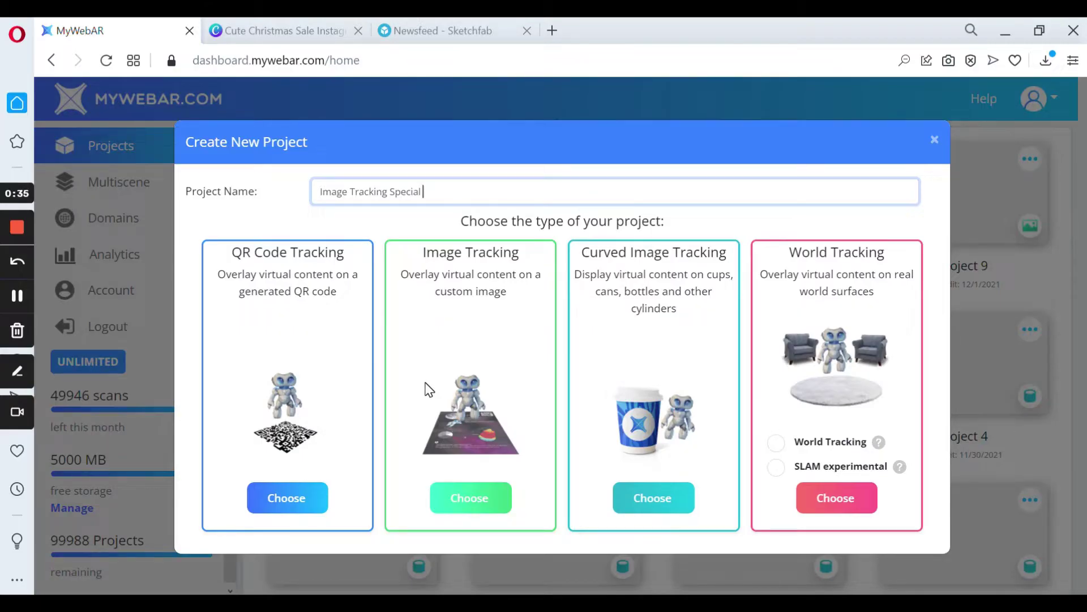
pyautogui.click(478, 497)
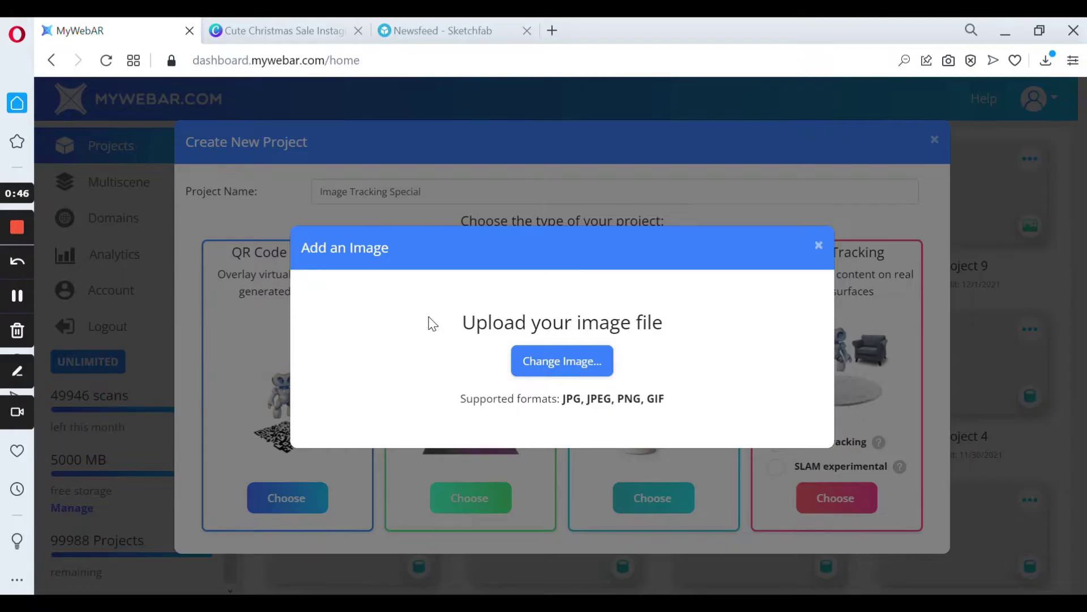
# Download Canva's Christmas Sale banner as a 1080 × 1080 PNG file
pyautogui.click(284, 23)
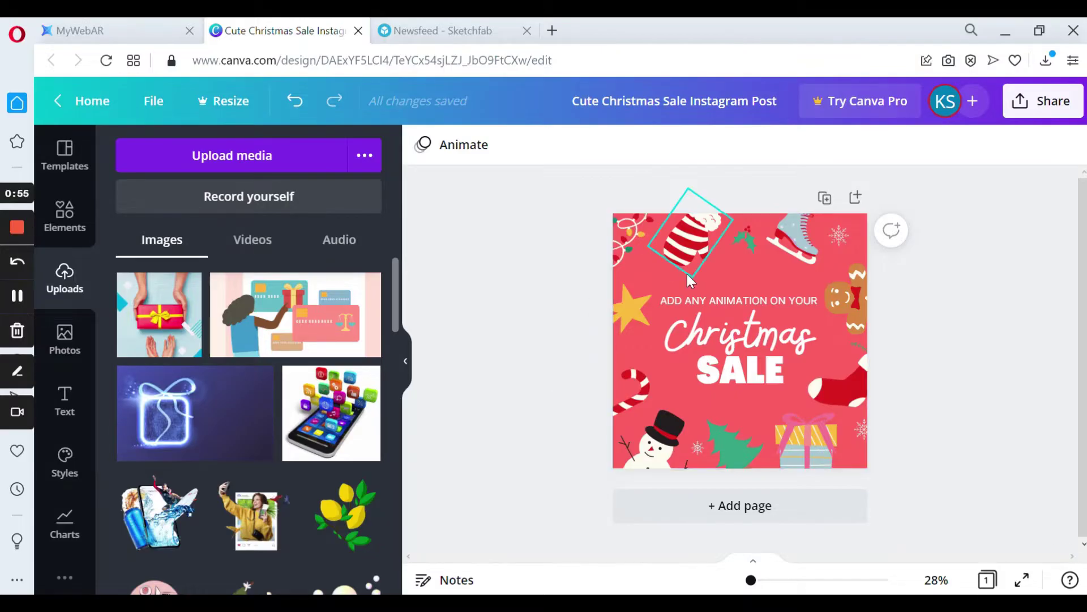
pyautogui.click(712, 304)
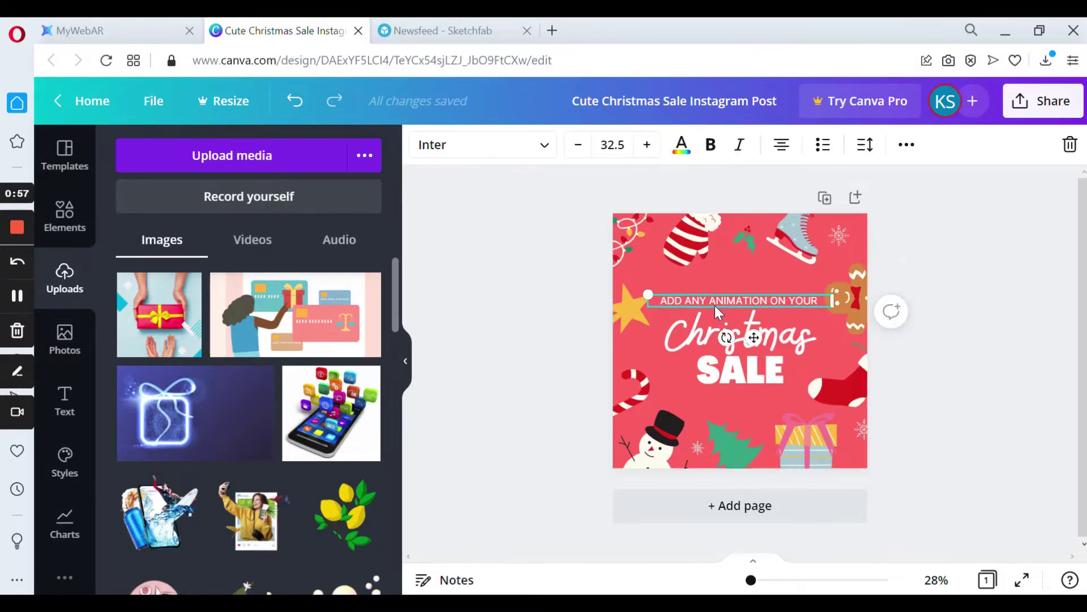
pyautogui.click(519, 347)
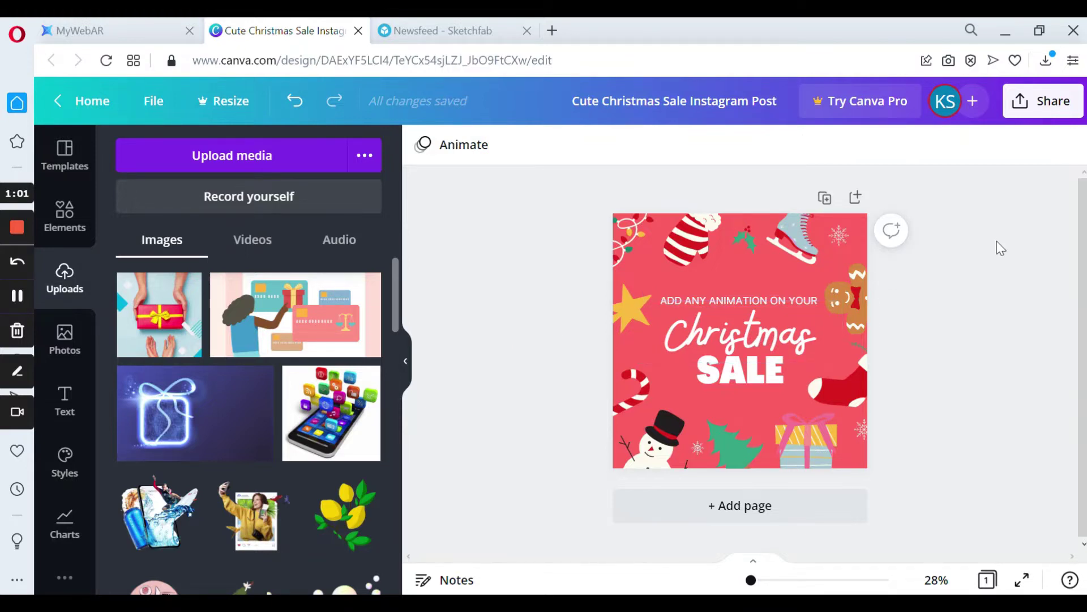
pyautogui.click(1026, 101)
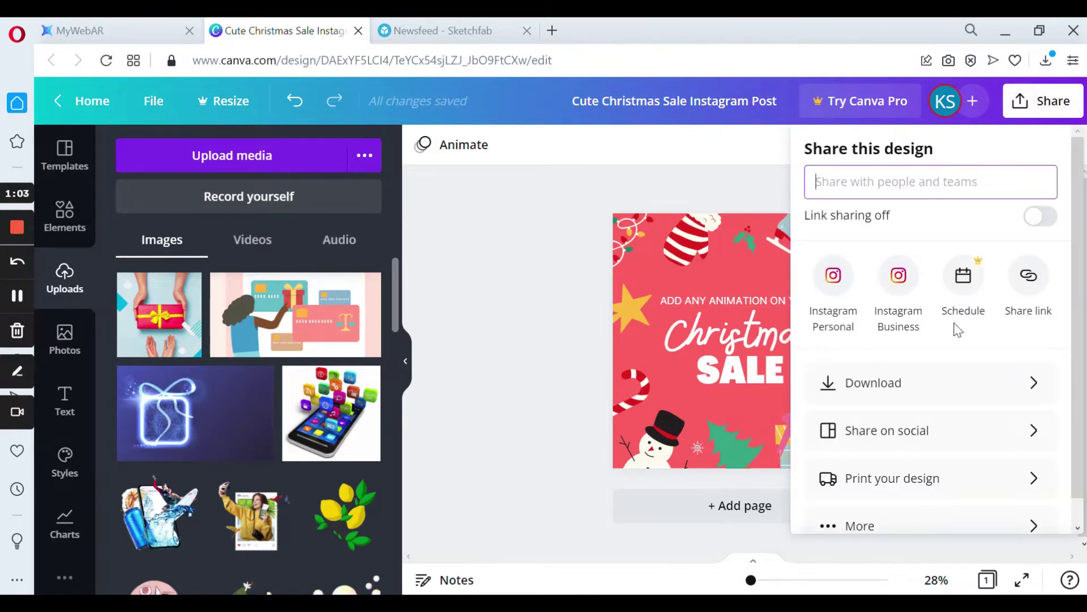
pyautogui.click(922, 388)
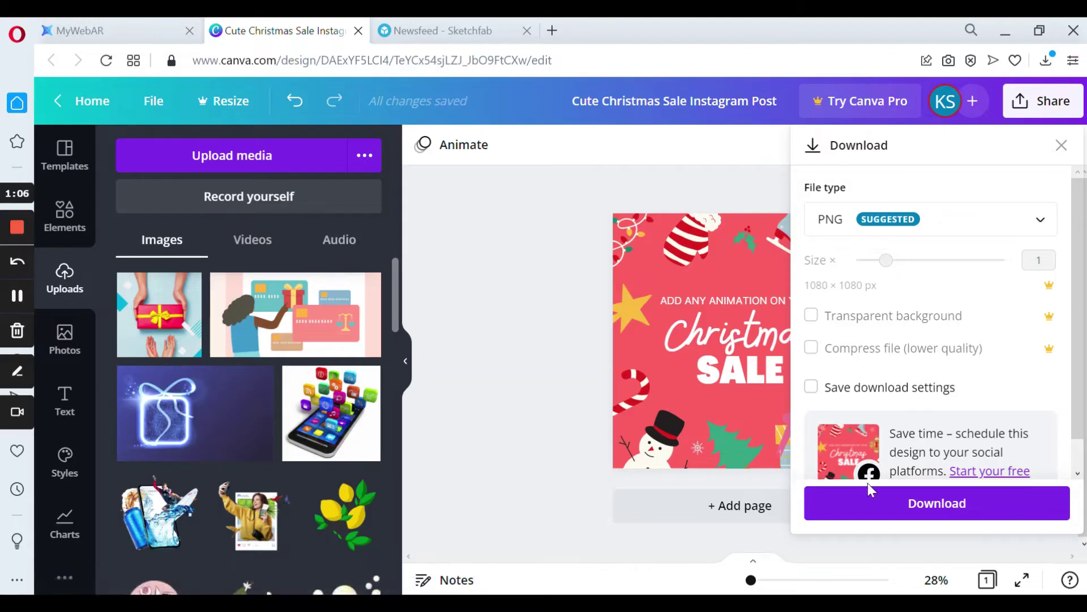
pyautogui.click(869, 501)
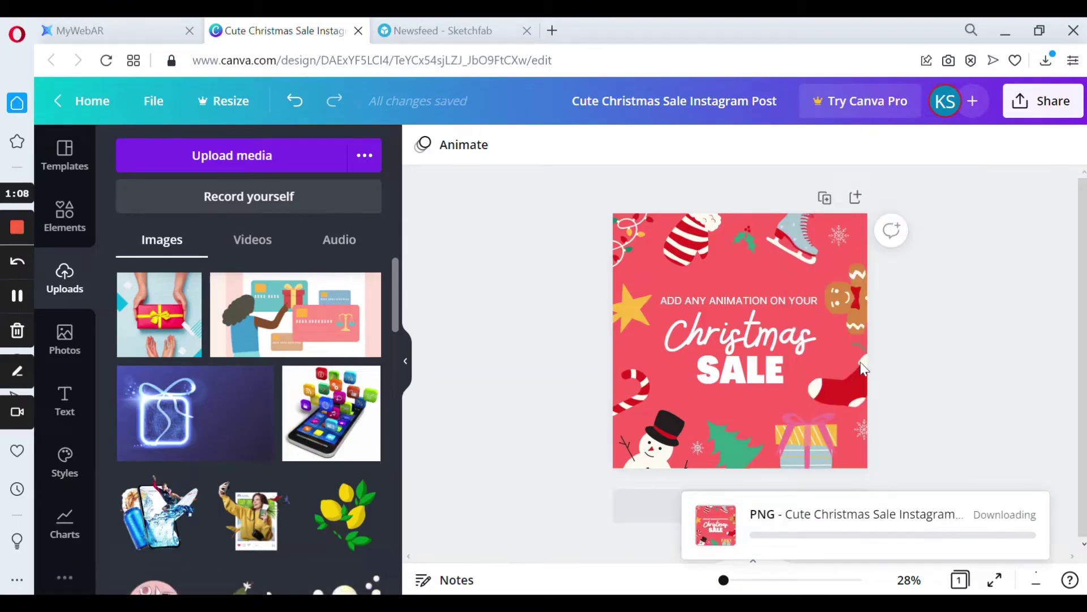
pyautogui.click(514, 280)
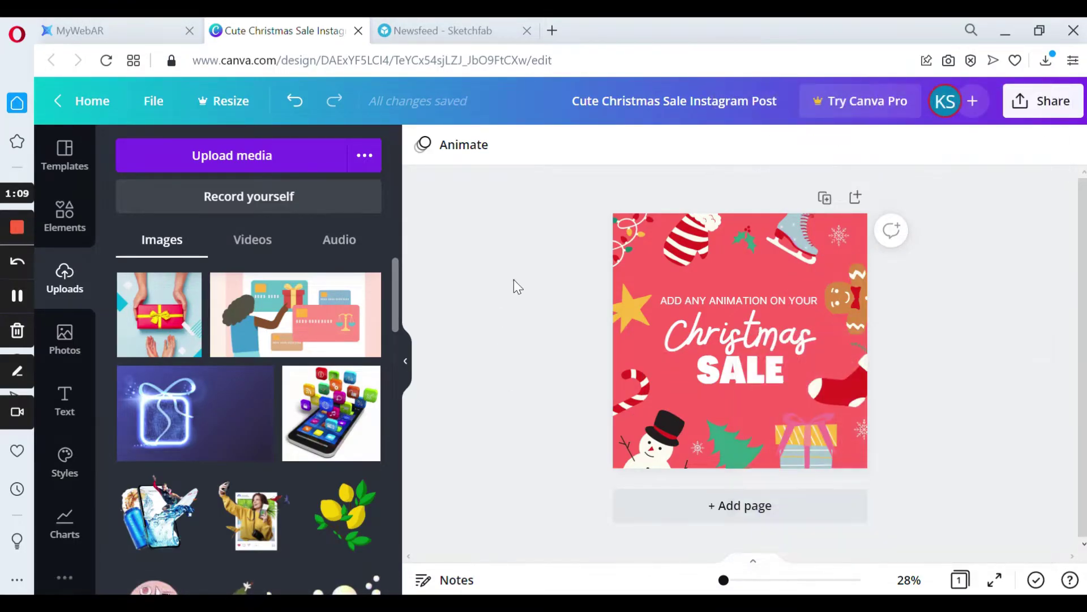
# Upload the Cute Christmas Sale Instagram Post PNG as the project's tracking image
pyautogui.click(148, 22)
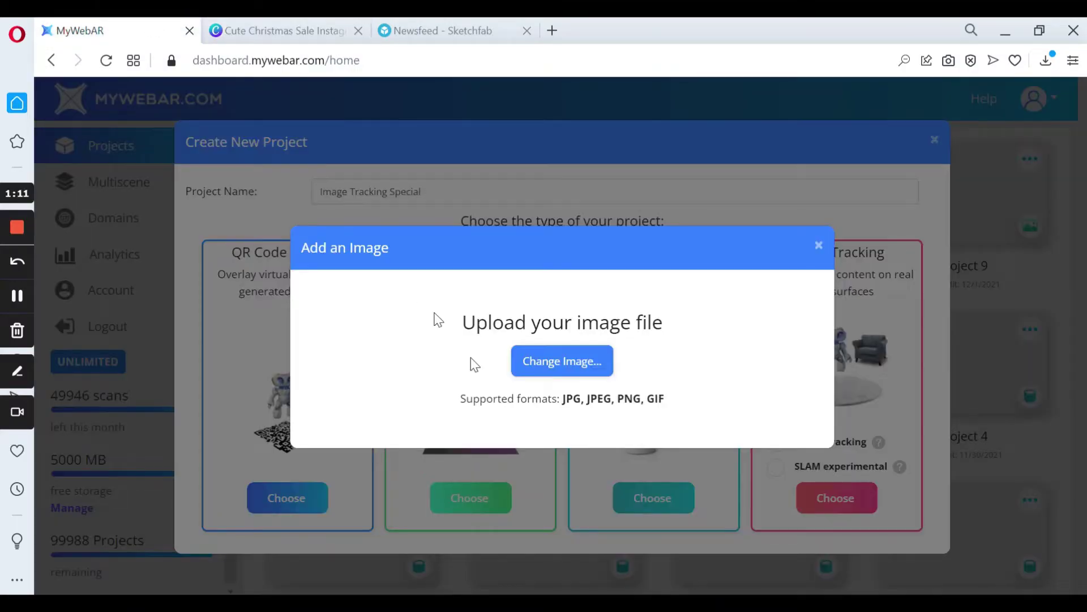
pyautogui.click(569, 363)
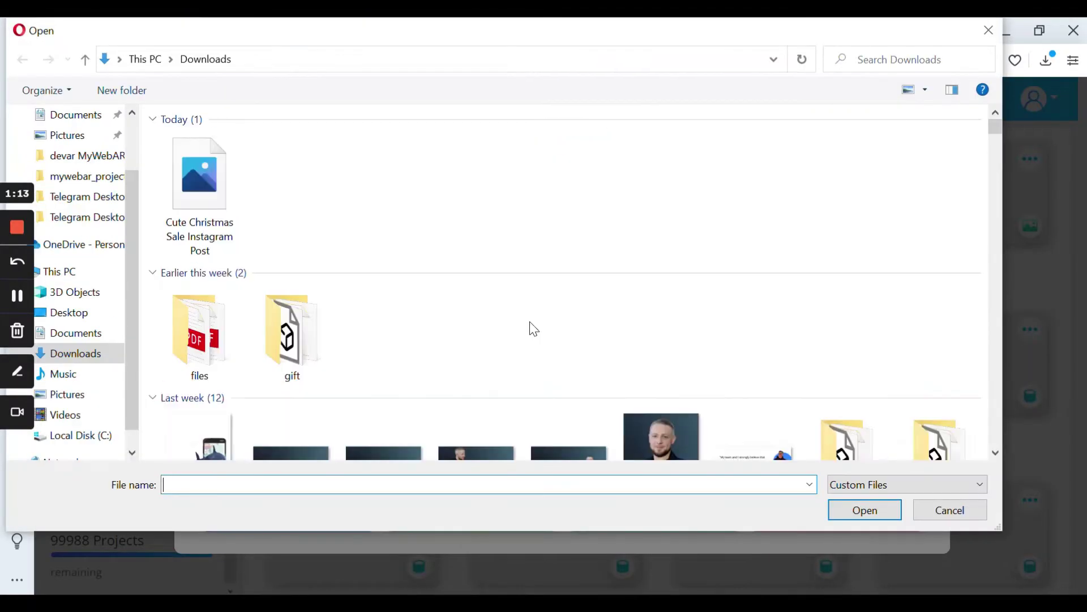
pyautogui.doubleClick(196, 163)
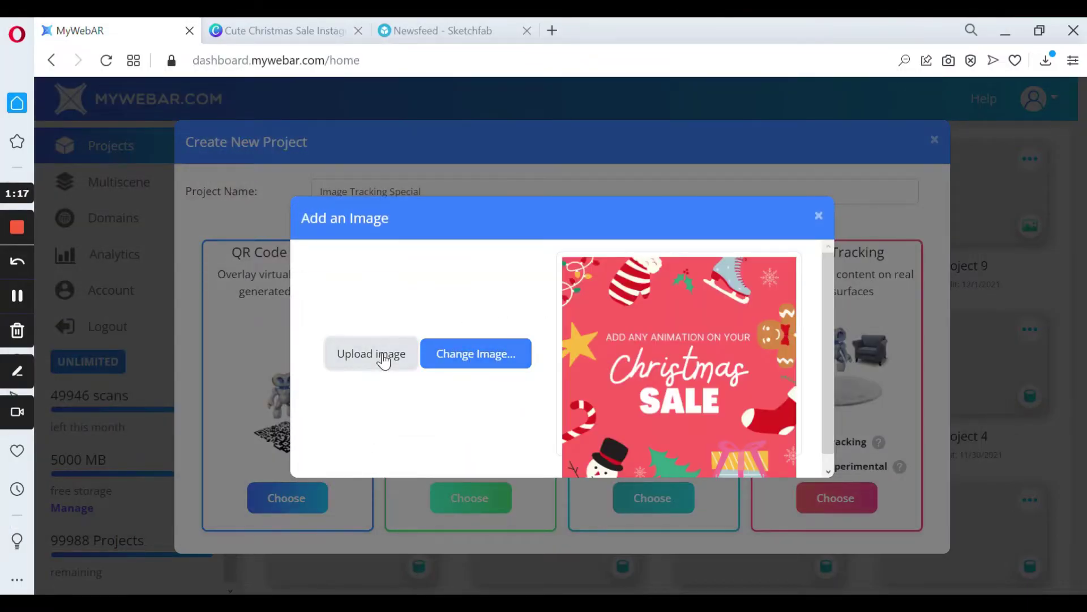
pyautogui.click(371, 354)
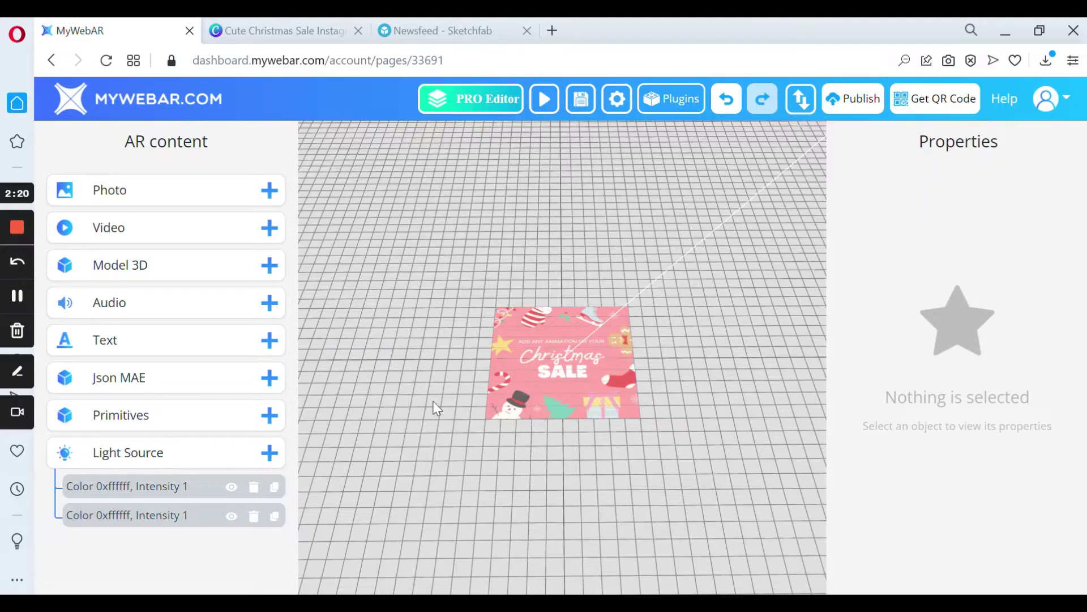
# Import mywebar_project_8181.json so its 3D gift box appears on the banner
pyautogui.click(802, 105)
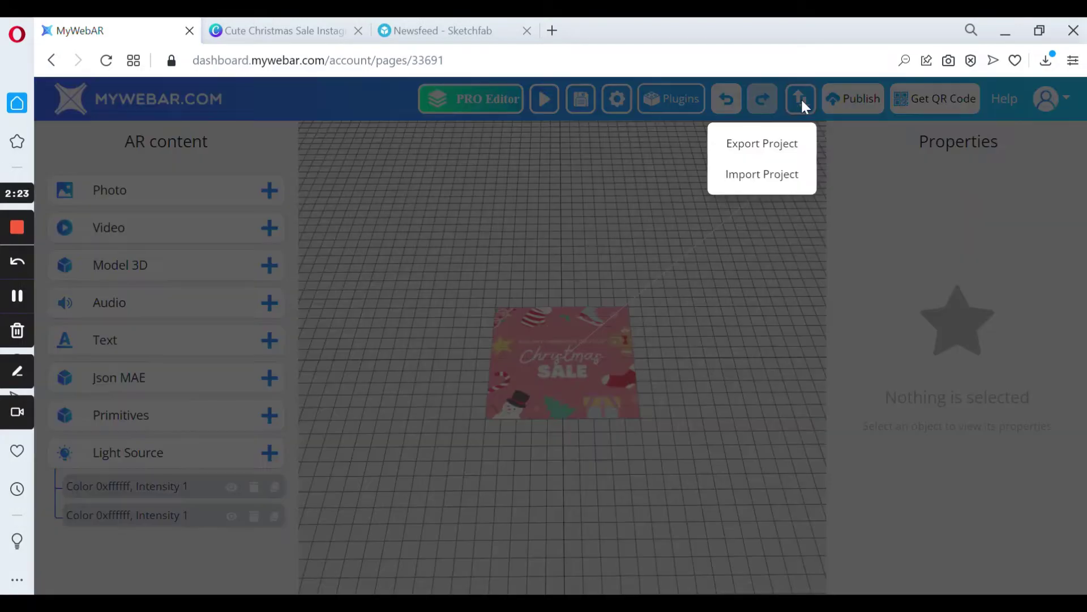
pyautogui.click(762, 176)
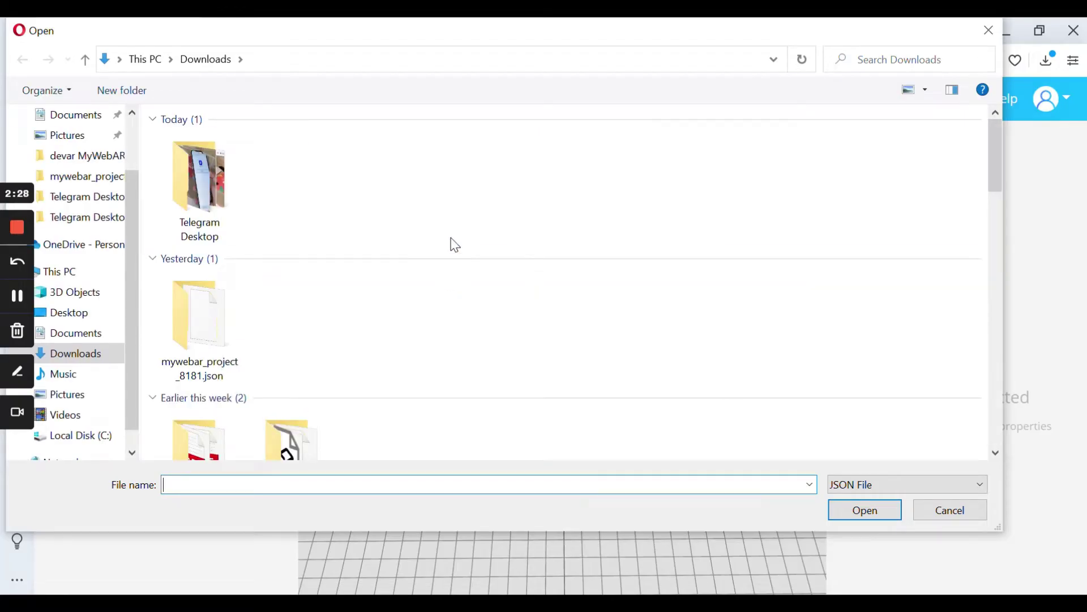
pyautogui.doubleClick(228, 332)
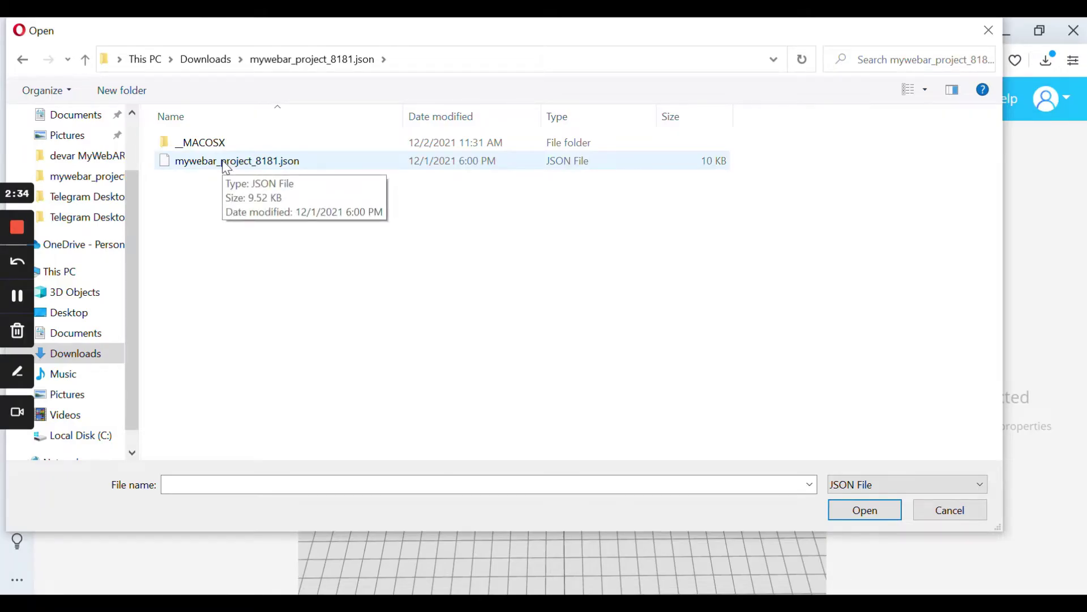
pyautogui.doubleClick(227, 163)
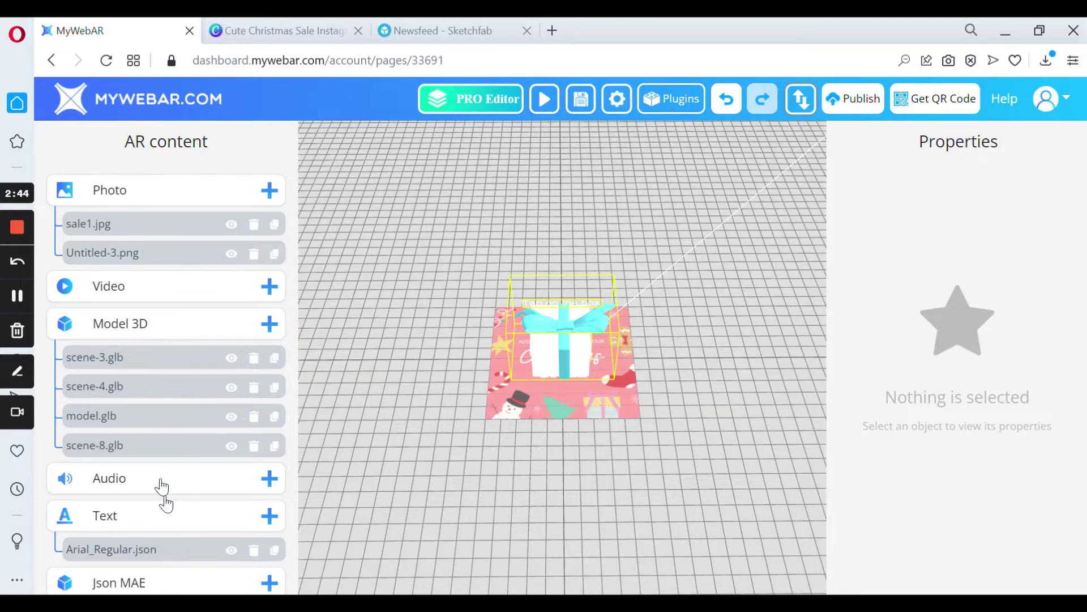
# Select the scene-4.glb gift box and give it a show-or-hide-on-click behaviour
pyautogui.scroll(-4, 165, 503)
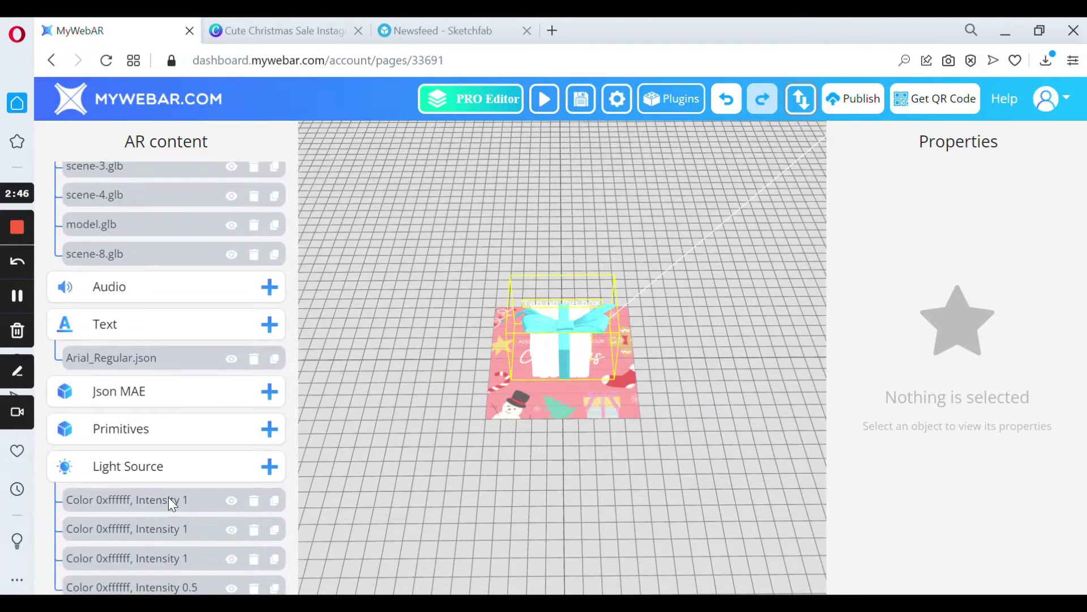
pyautogui.scroll(4, 169, 498)
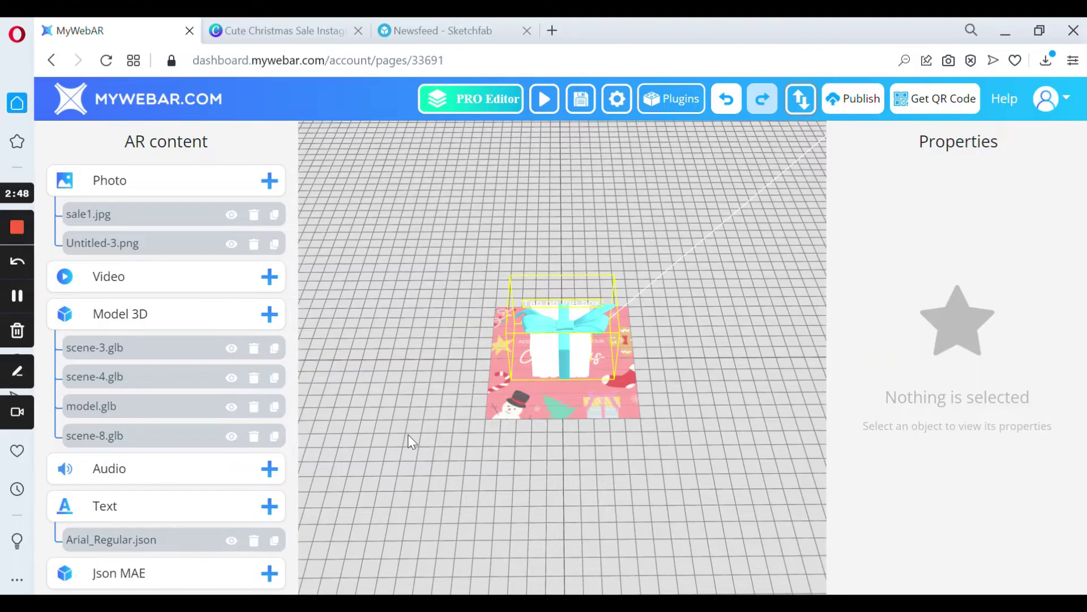
pyautogui.moveTo(408, 434); pyautogui.dragTo(407, 416)
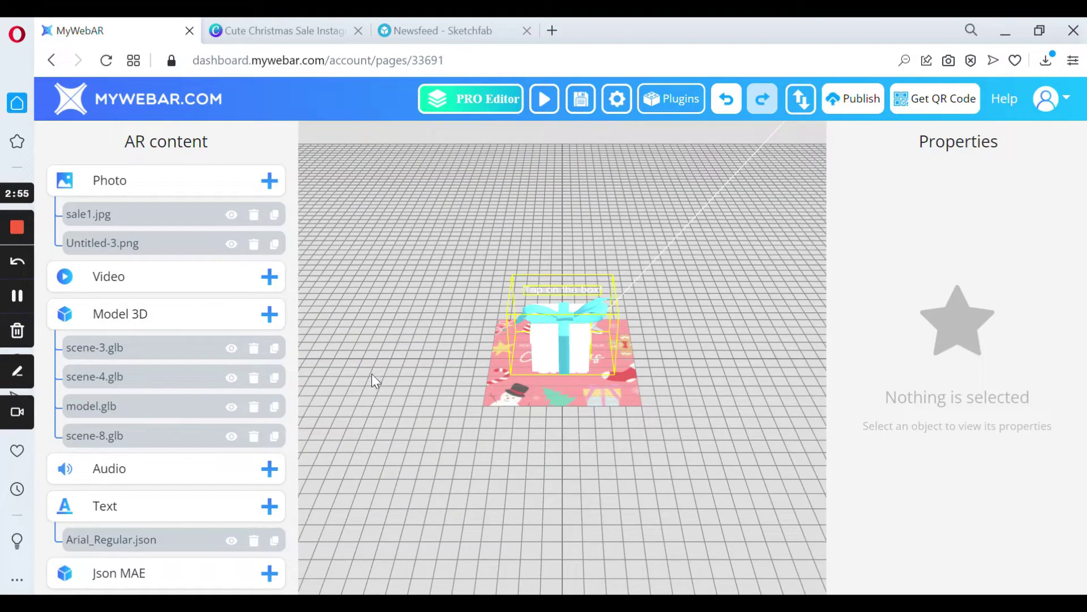
pyautogui.click(583, 365)
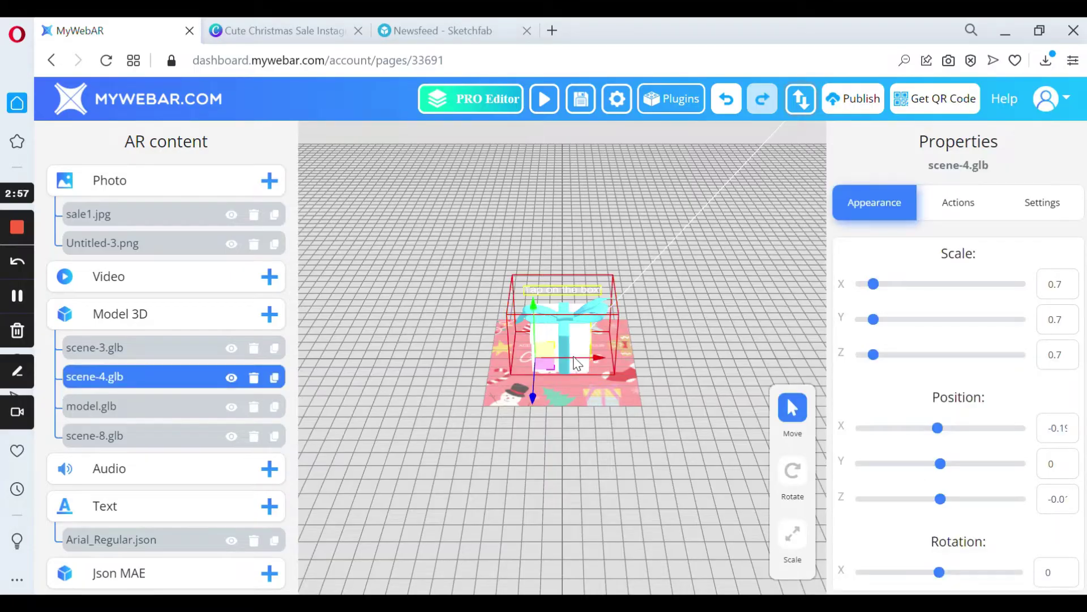
pyautogui.click(987, 205)
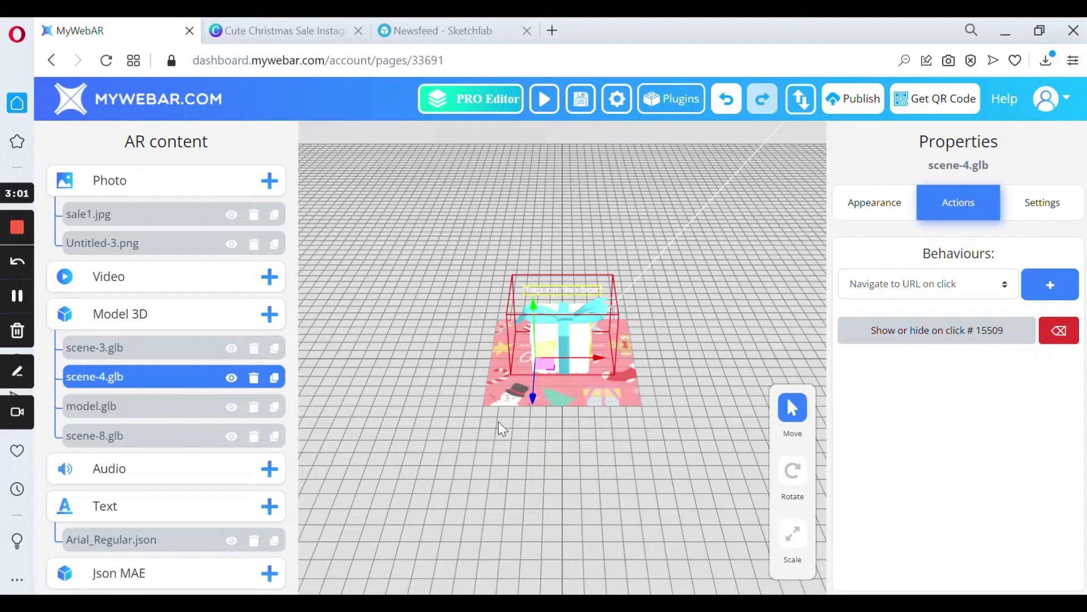
# Move the gift box beside the banner, then briefly check the Sketchfab and Canva tabs
pyautogui.moveTo(533, 360); pyautogui.dragTo(420, 355)
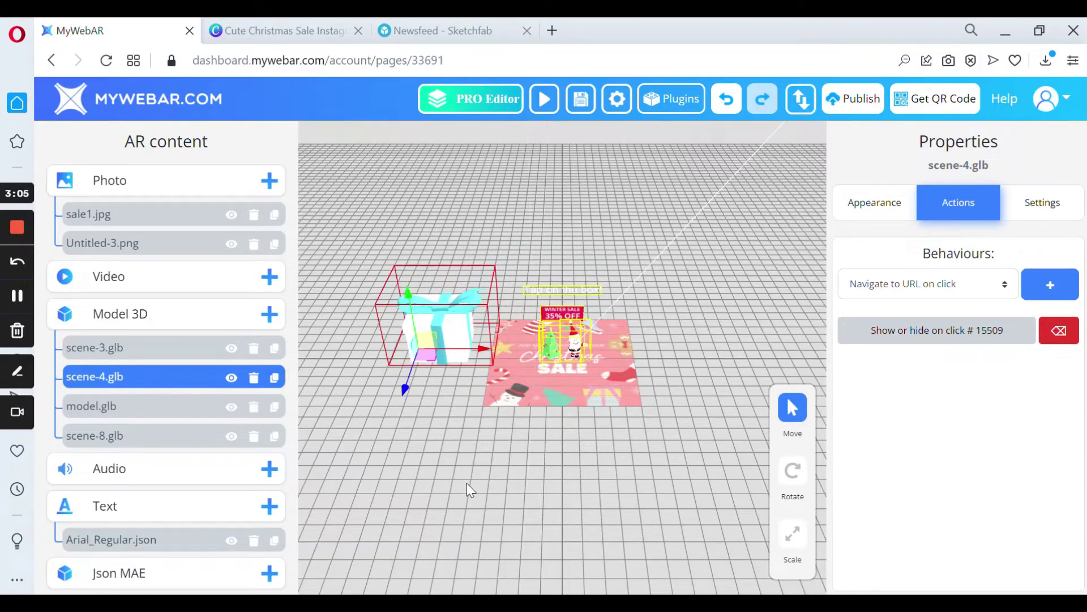
pyautogui.moveTo(467, 483)
pyautogui.mouseDown()
pyautogui.moveTo(464, 449)
pyautogui.moveTo(458, 517)
pyautogui.moveTo(467, 484)
pyautogui.mouseUp()
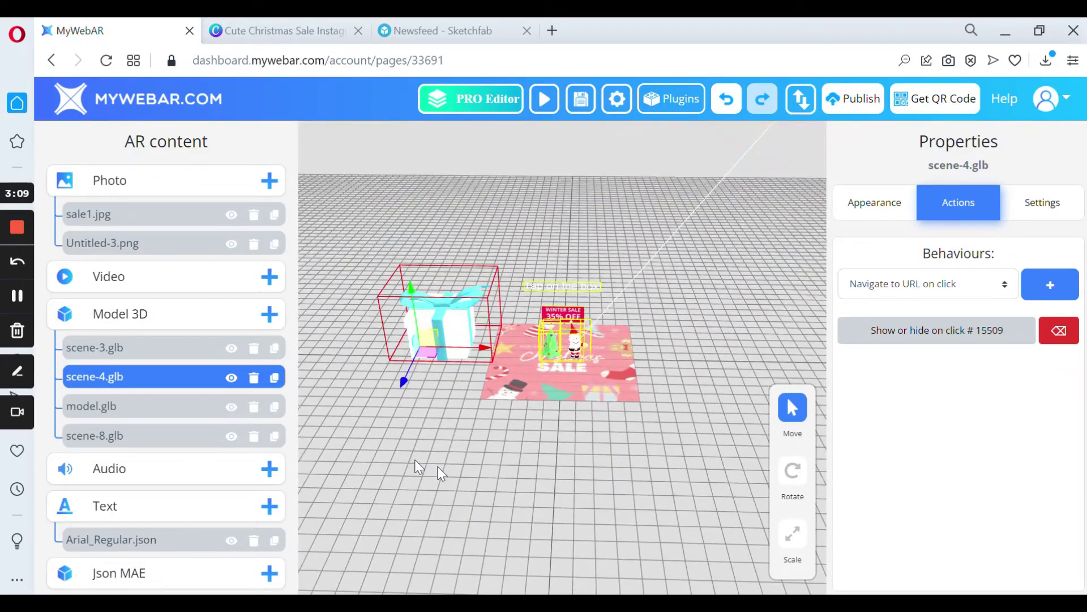
pyautogui.click(422, 33)
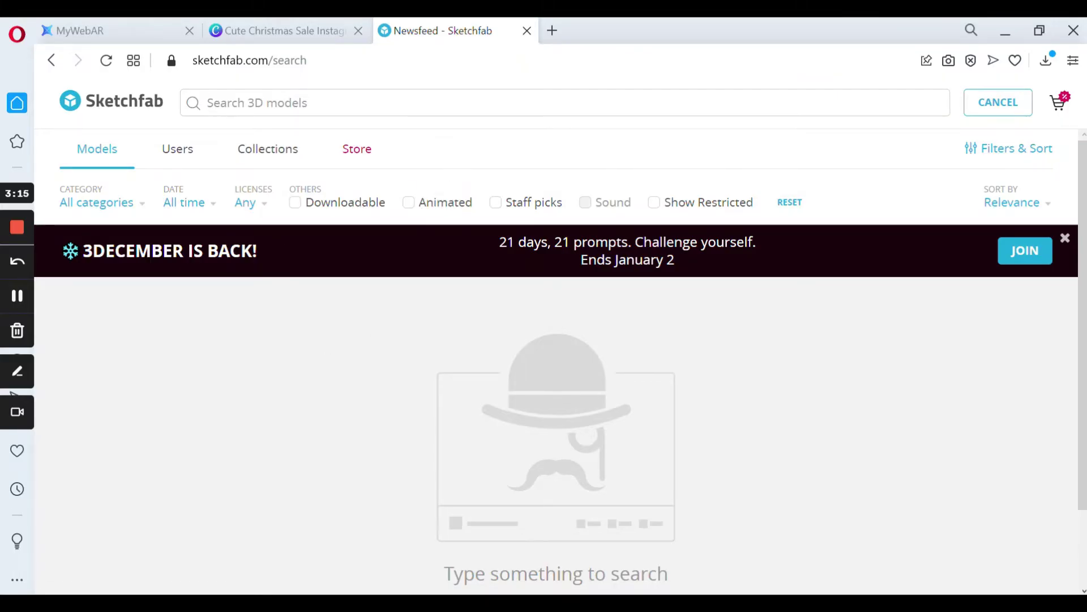
pyautogui.click(274, 33)
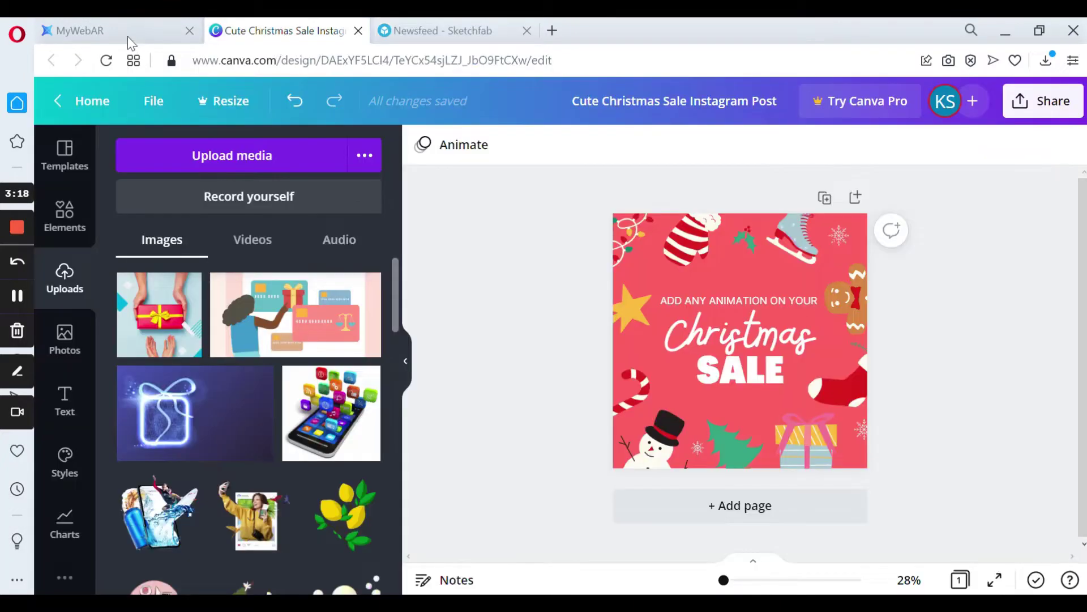
pyautogui.click(125, 34)
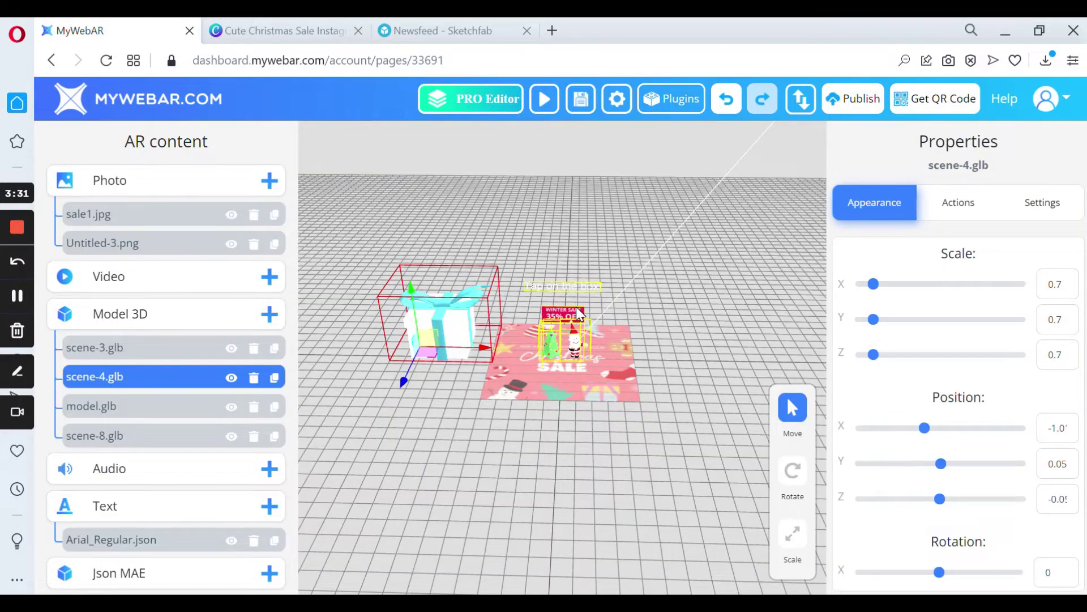
# Review Untitled-3.png's behaviours, then centre the scene-4.glb gift box on the poster at Position Y 0
pyautogui.click(550, 340)
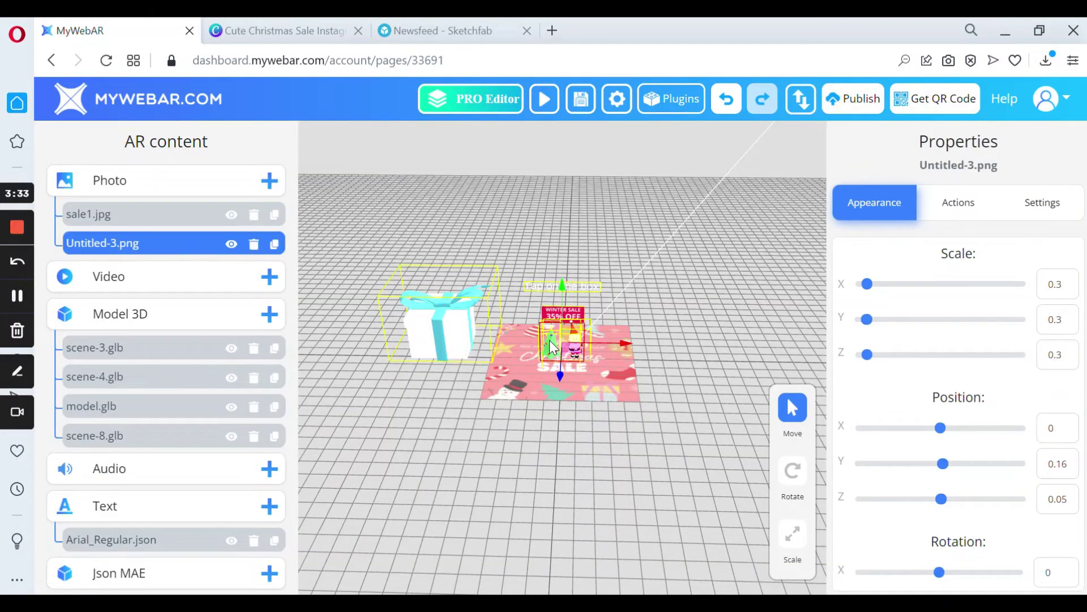
pyautogui.click(956, 215)
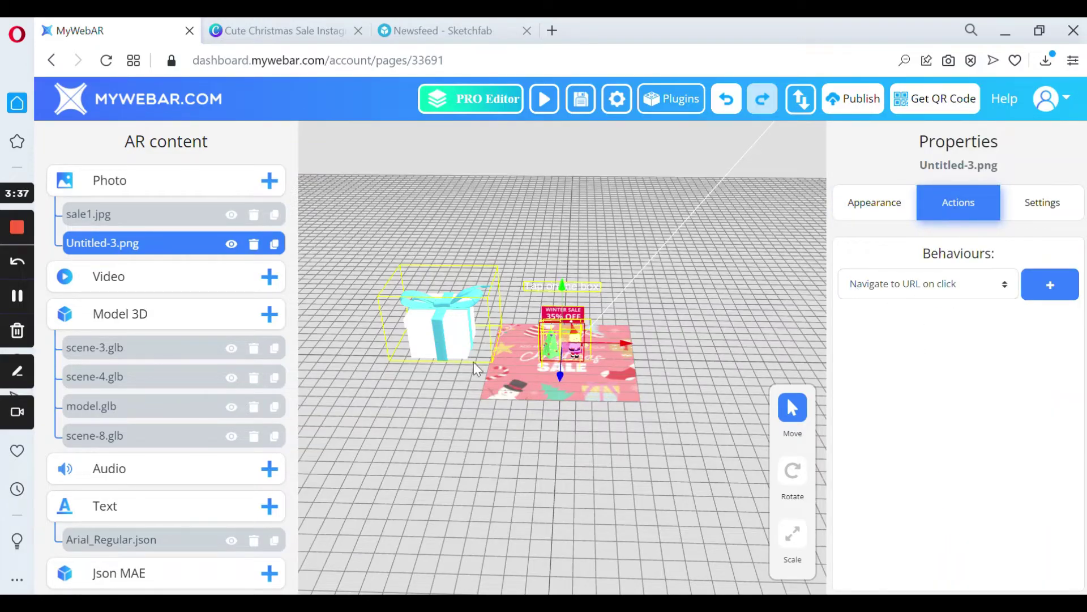
pyautogui.click(438, 344)
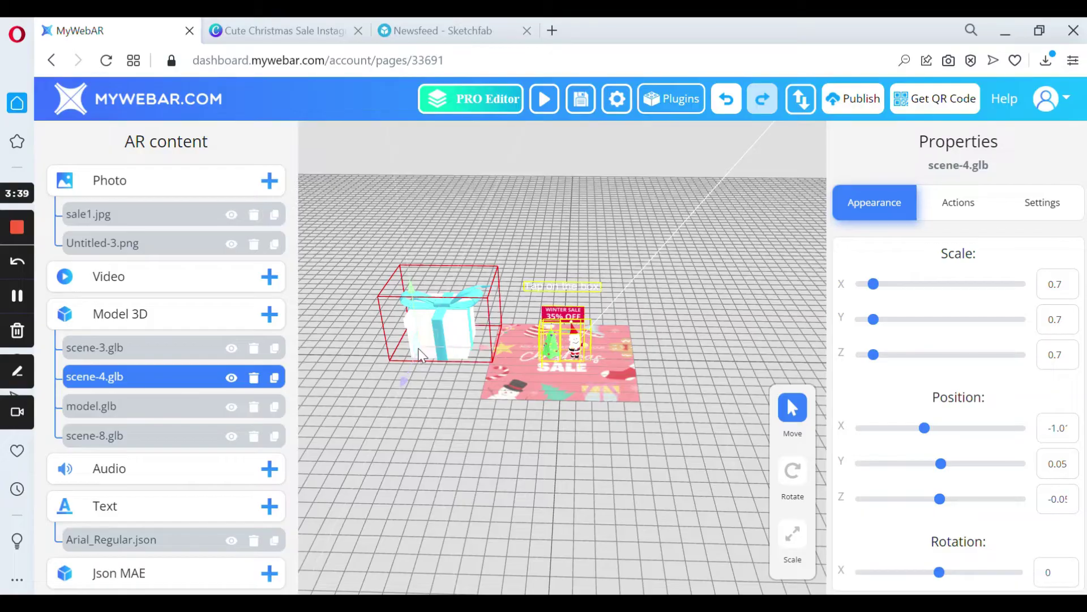
pyautogui.moveTo(420, 354); pyautogui.dragTo(538, 352)
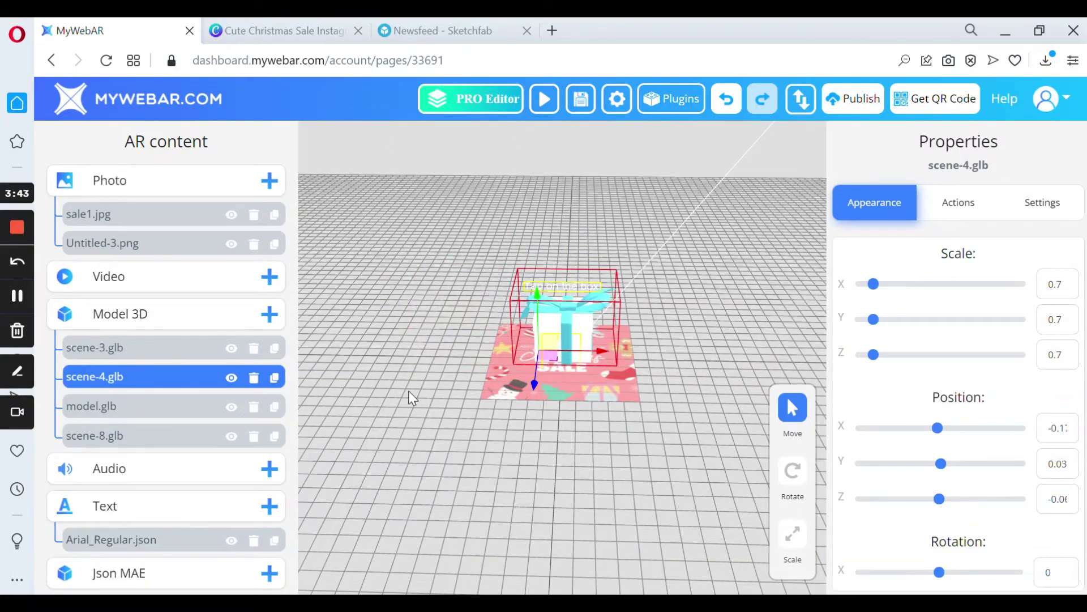
pyautogui.moveTo(409, 391)
pyautogui.mouseDown()
pyautogui.moveTo(400, 494)
pyautogui.moveTo(413, 346)
pyautogui.moveTo(410, 384)
pyautogui.mouseUp()
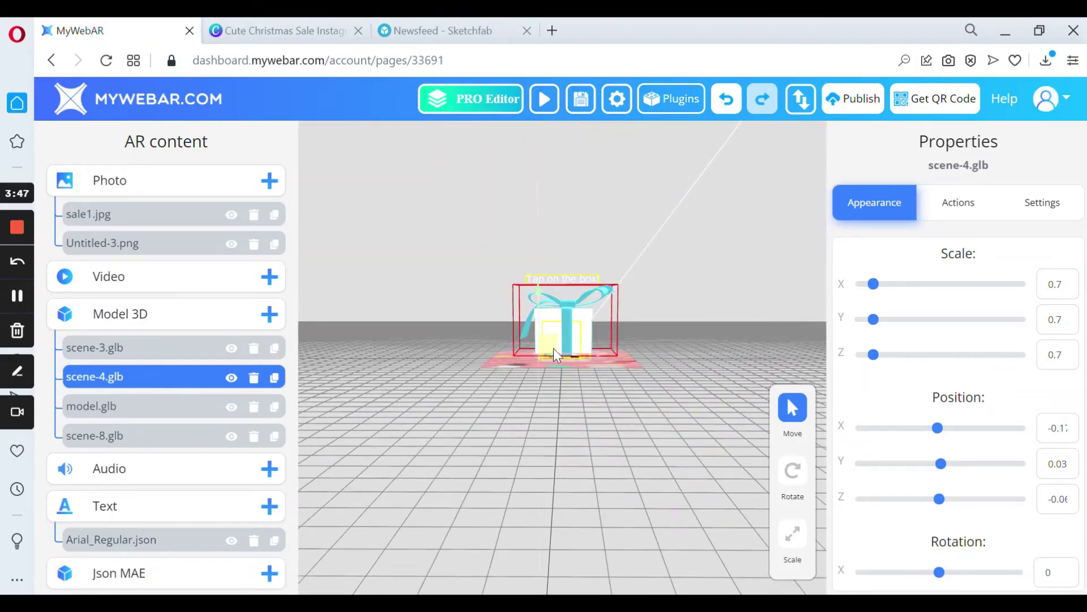
pyautogui.moveTo(536, 355); pyautogui.dragTo(537, 359)
pyautogui.moveTo(400, 386); pyautogui.dragTo(400, 420)
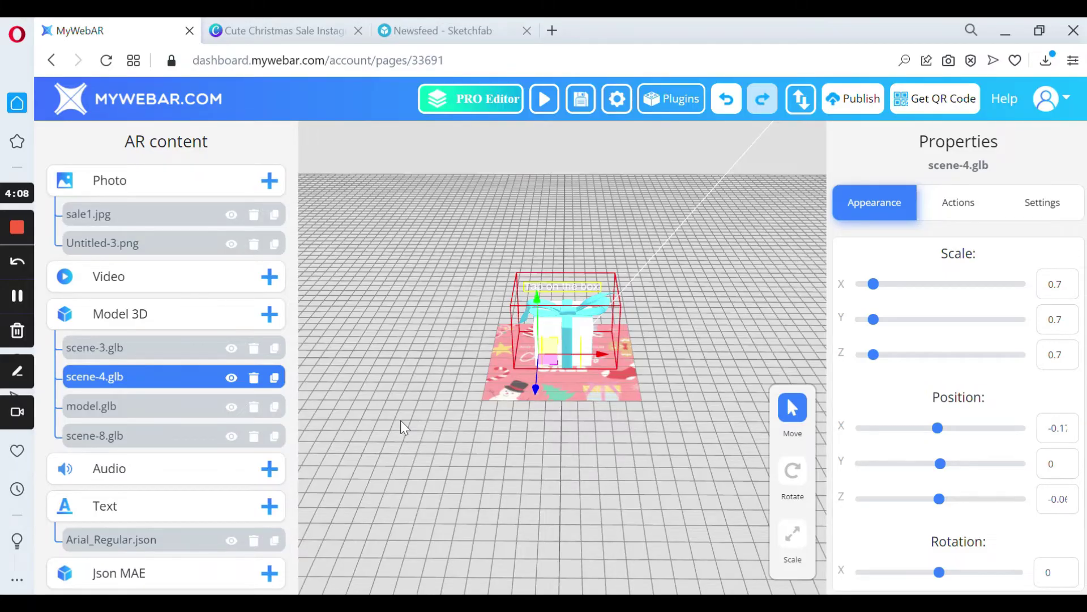
# Download the project's QR code as a PNG and close the QR dialog
pyautogui.moveTo(400, 420)
pyautogui.mouseDown()
pyautogui.moveTo(406, 409)
pyautogui.moveTo(337, 409)
pyautogui.moveTo(400, 434)
pyautogui.mouseUp()
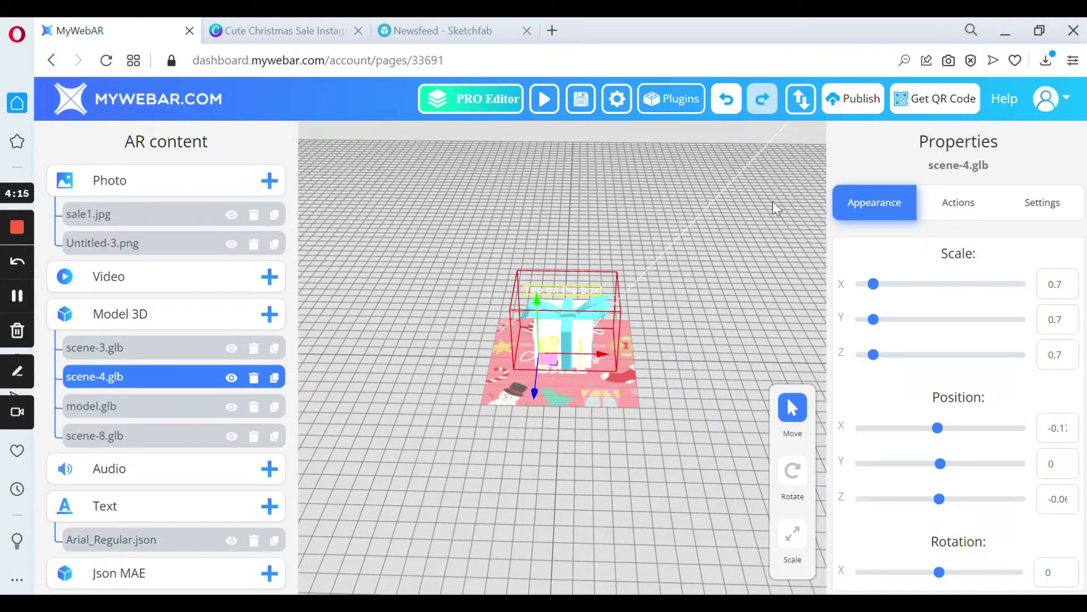
pyautogui.click(908, 105)
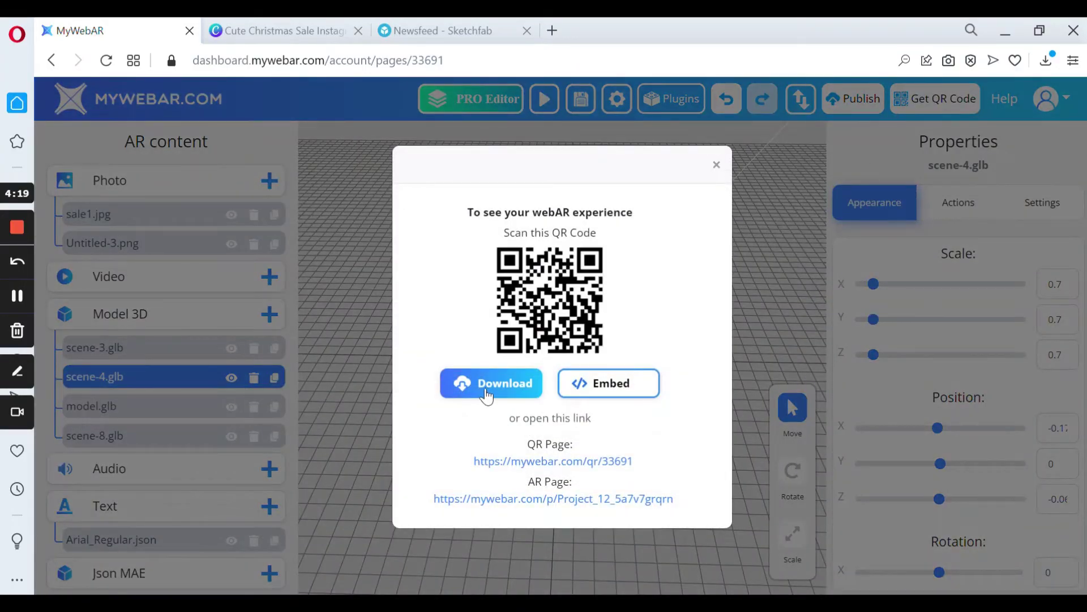
pyautogui.click(487, 391)
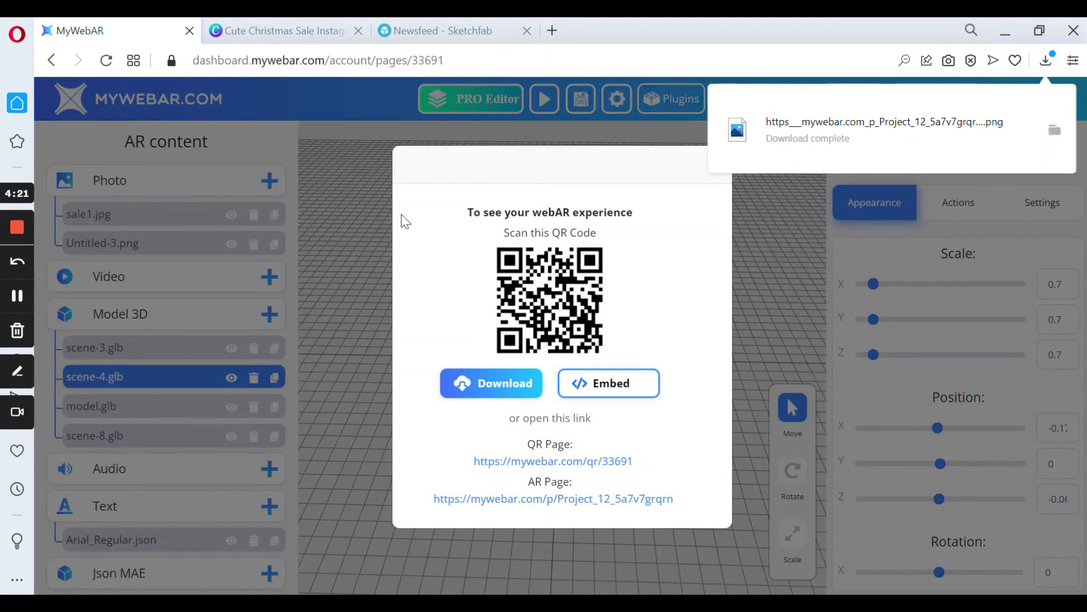
pyautogui.click(381, 208)
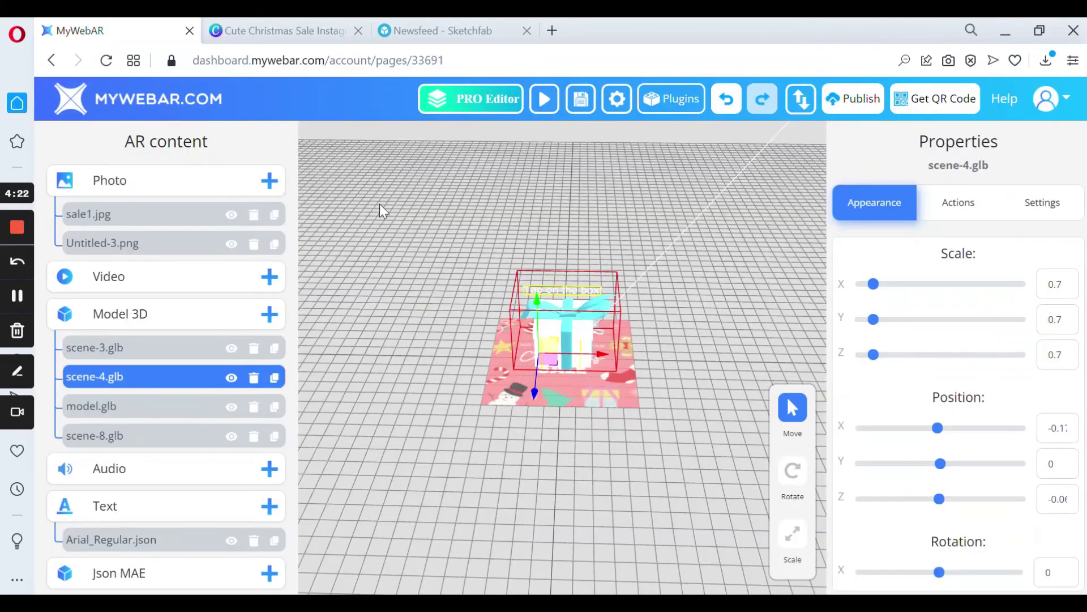
# Upload the downloaded MyWebAR QR code PNG to Canva's uploads
pyautogui.click(308, 30)
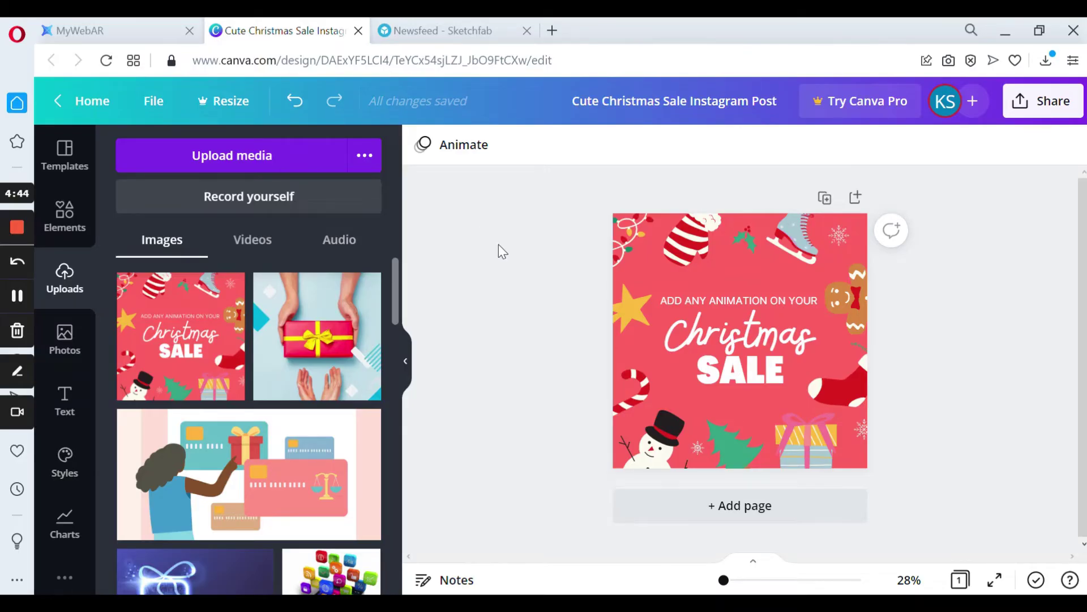
pyautogui.click(261, 154)
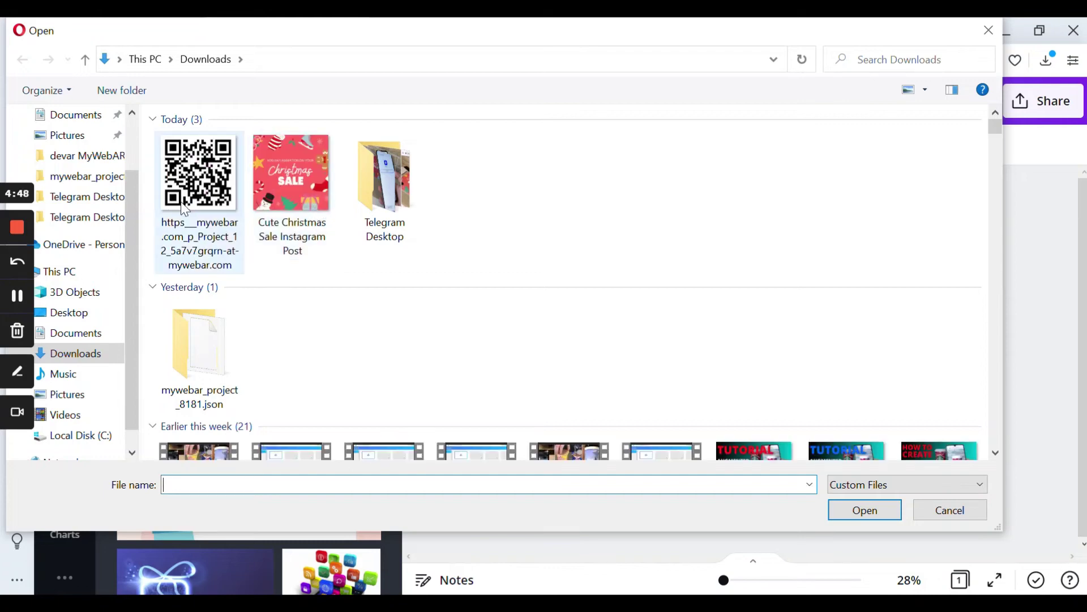
pyautogui.doubleClick(185, 209)
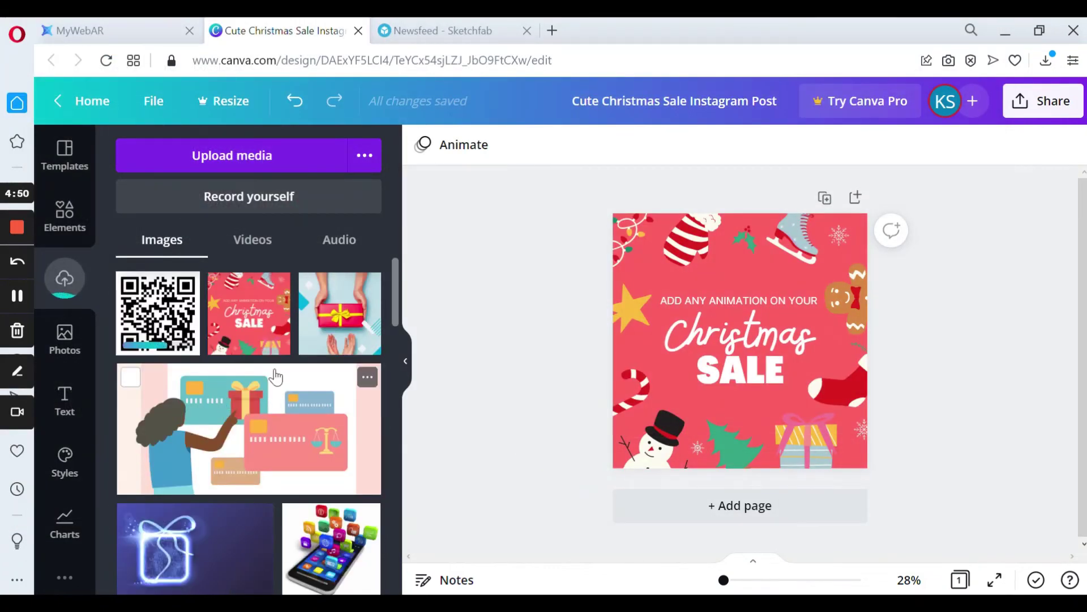
# Add the QR code to the banner, shrink it, and place it in the bottom-right corner
pyautogui.click(163, 314)
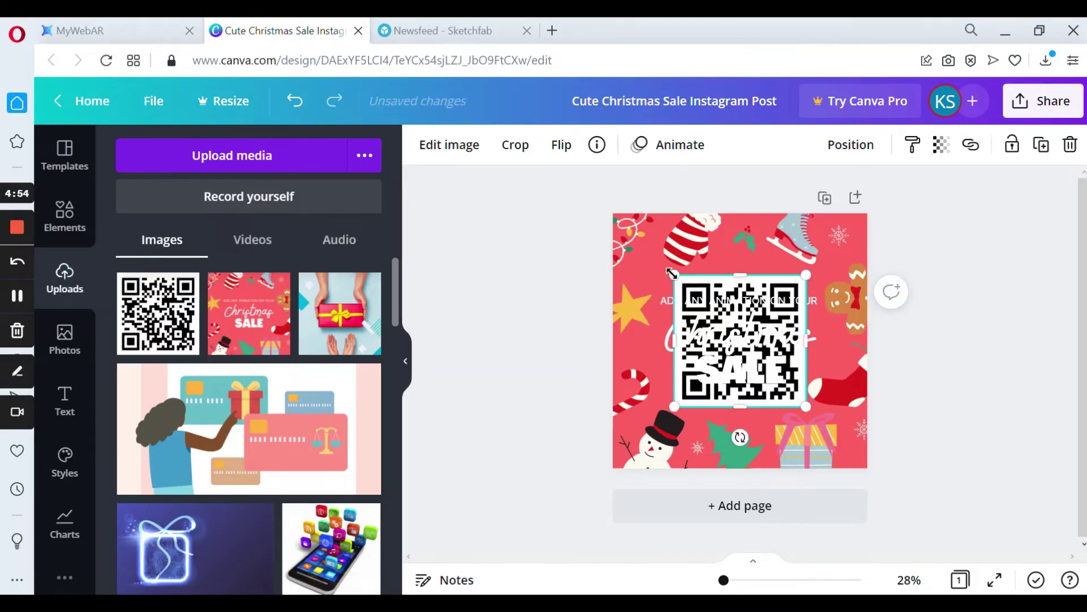
pyautogui.moveTo(671, 273); pyautogui.dragTo(778, 378)
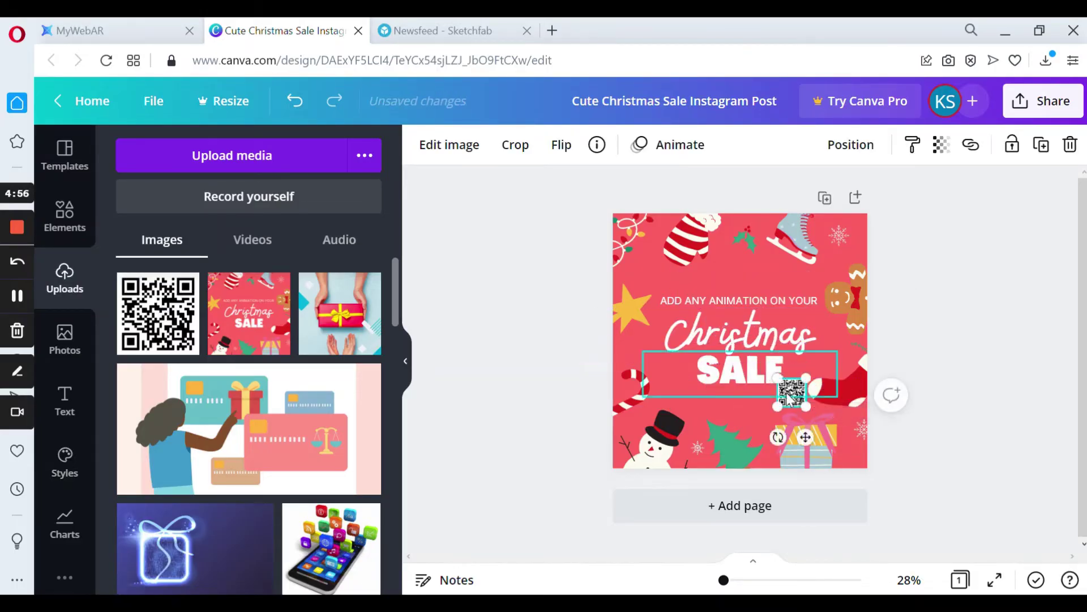
pyautogui.click(799, 409)
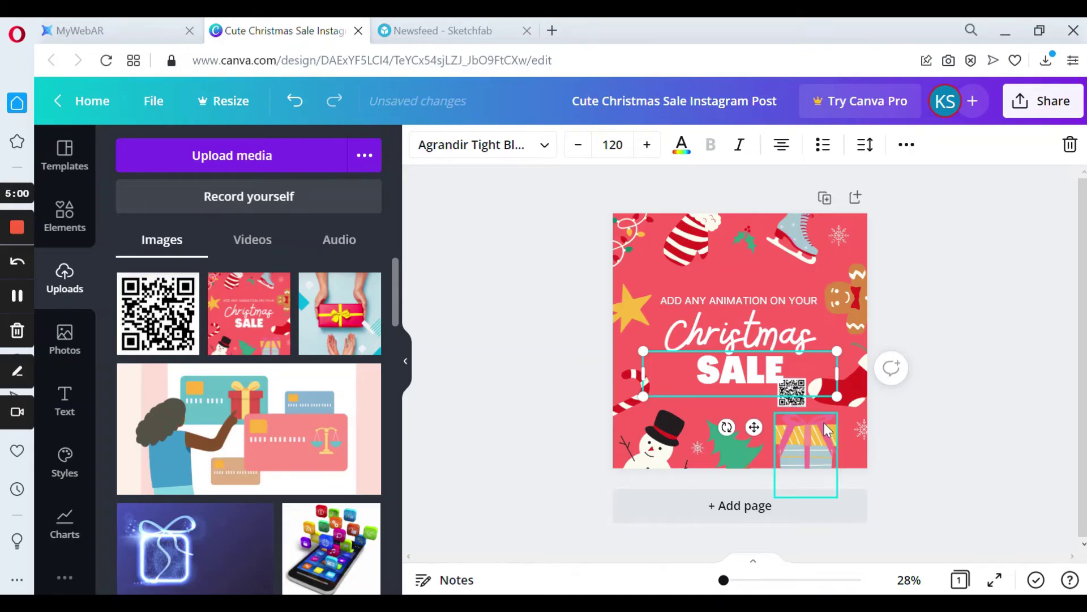
pyautogui.click(918, 345)
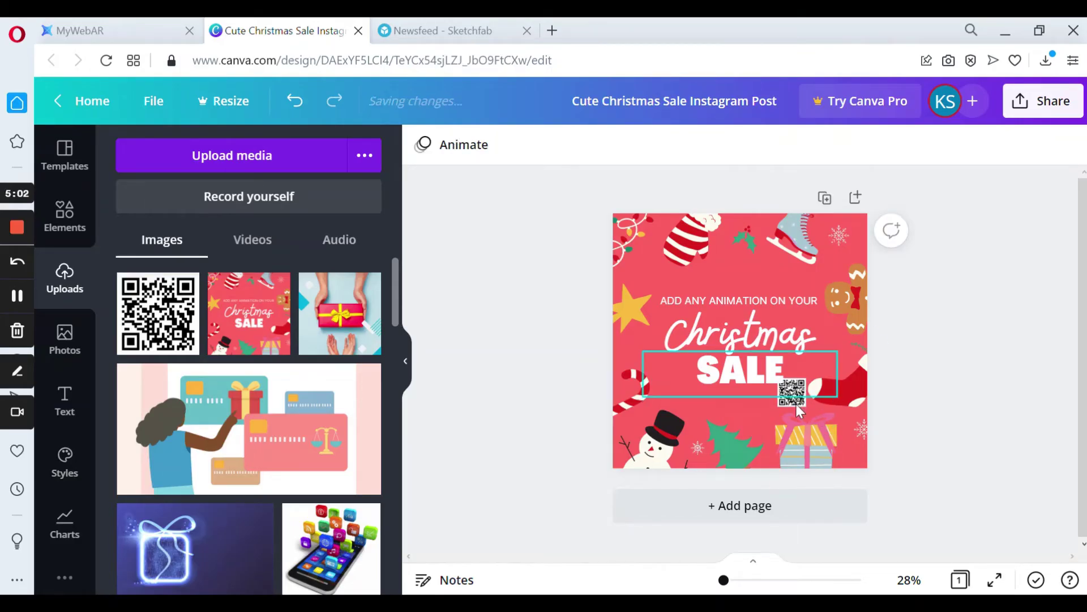
pyautogui.click(798, 403)
pyautogui.click(917, 372)
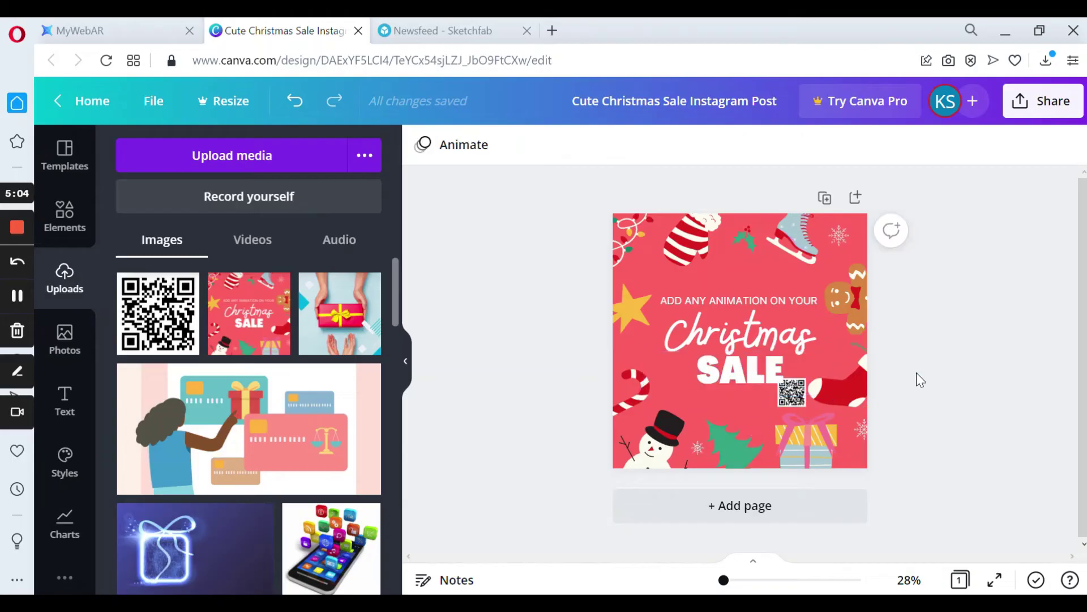
pyautogui.click(800, 405)
pyautogui.moveTo(800, 406); pyautogui.dragTo(861, 463)
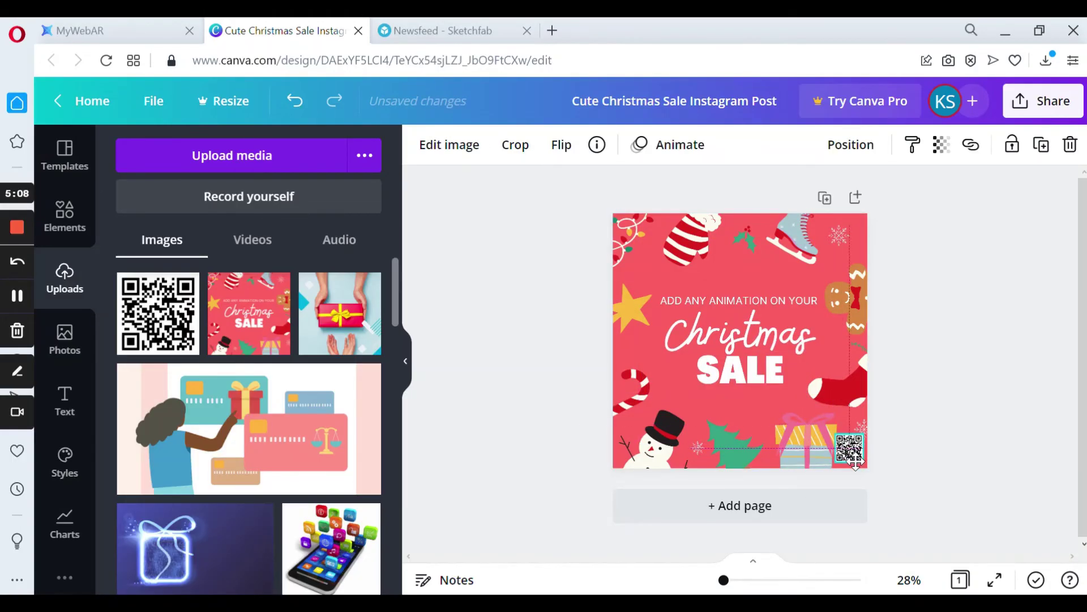
pyautogui.click(1011, 171)
# Download the banner as 'Cute Christmas Sale Instagram Post (1).png' and go back to MyWebAR
pyautogui.click(1059, 120)
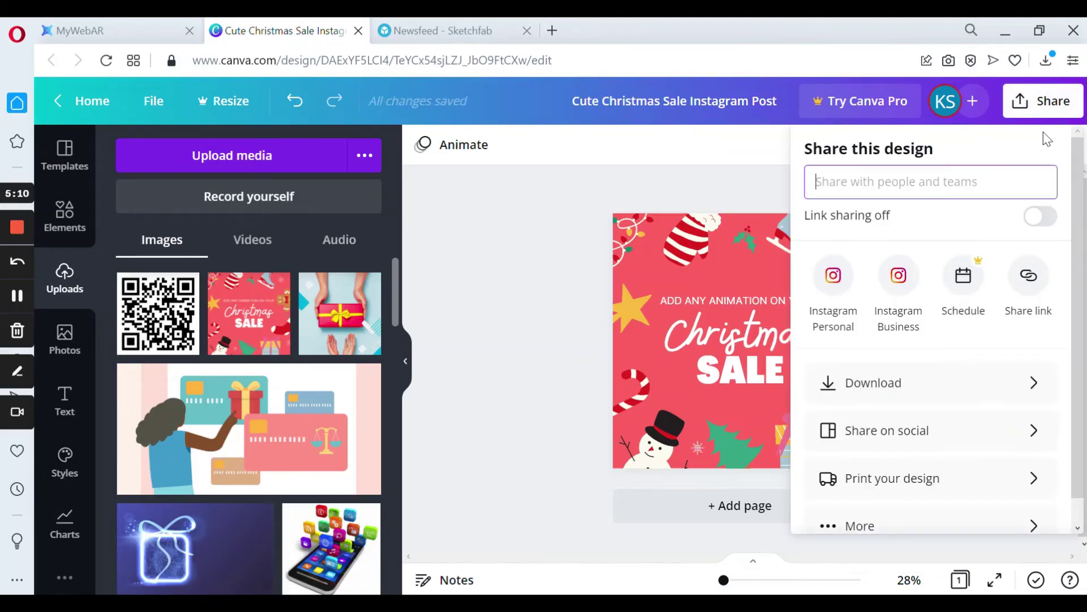
pyautogui.click(981, 381)
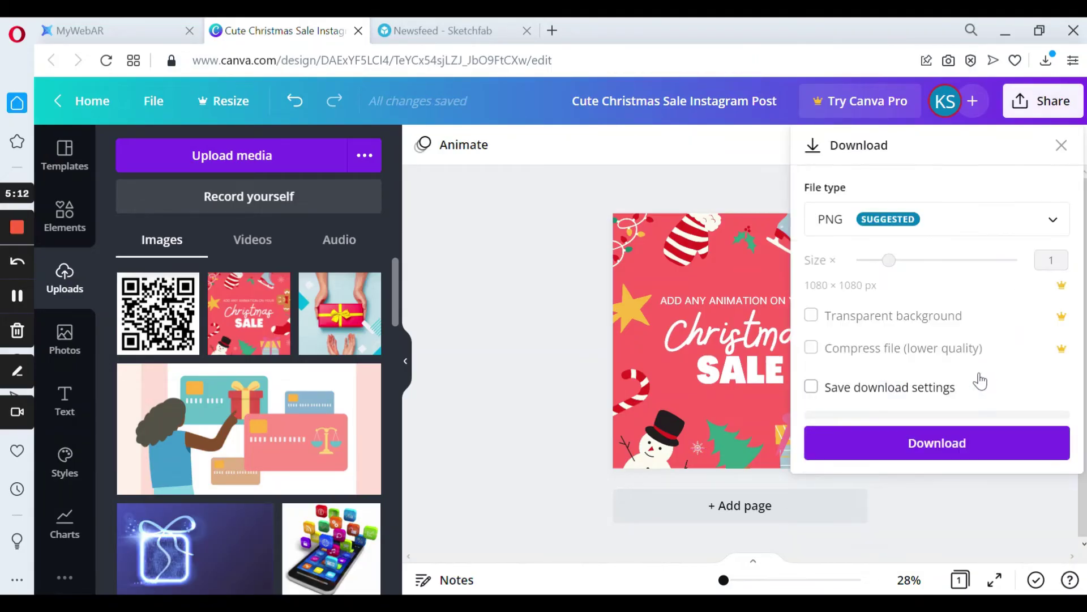
pyautogui.click(934, 503)
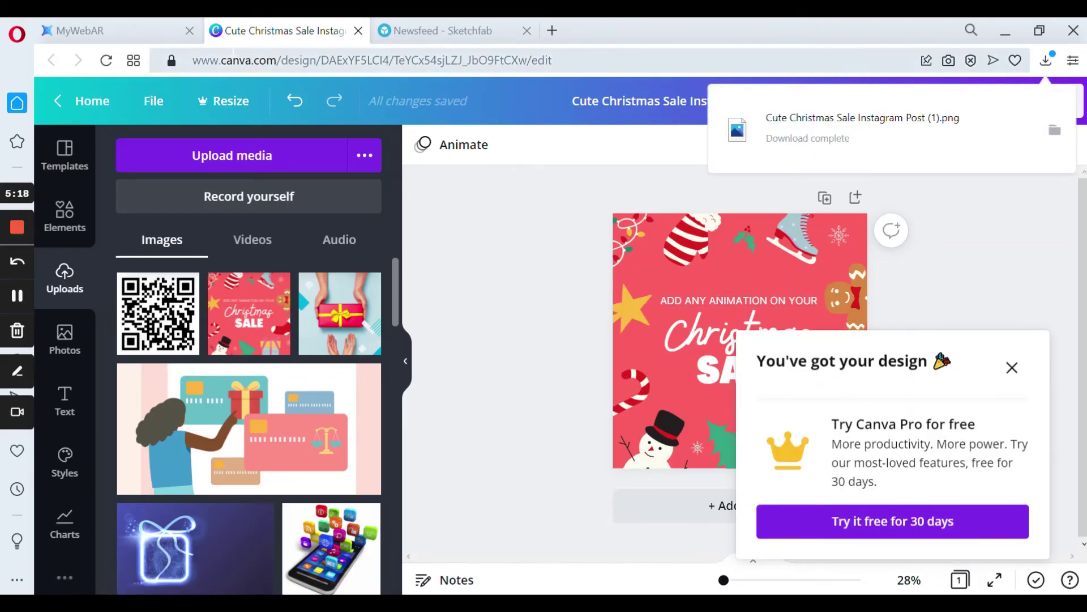
pyautogui.click(138, 32)
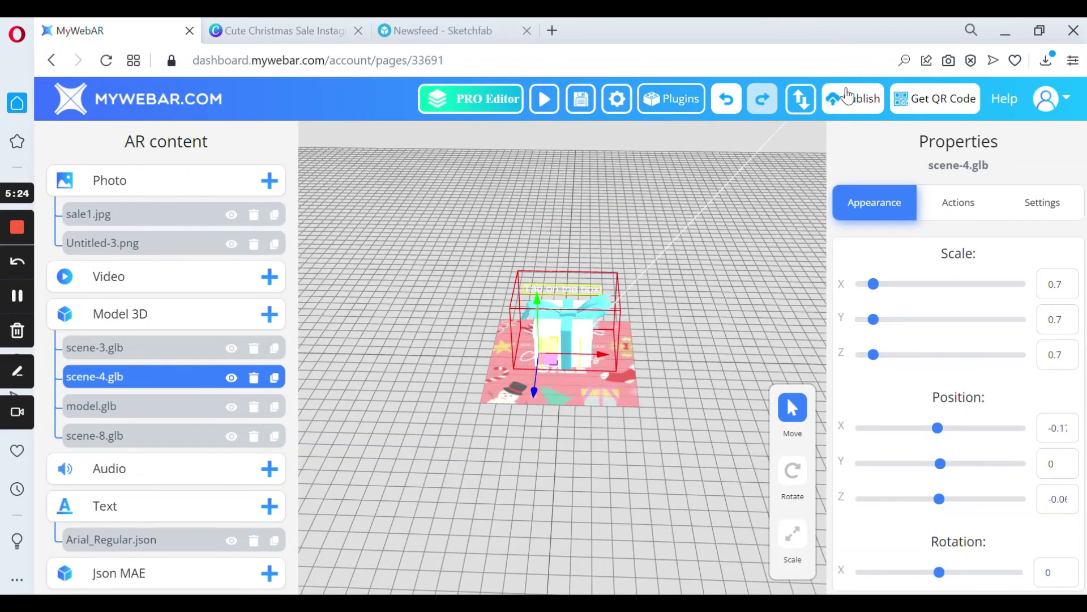
# Publish the Christmas sale AR project to get its live QR code and links
pyautogui.click(847, 96)
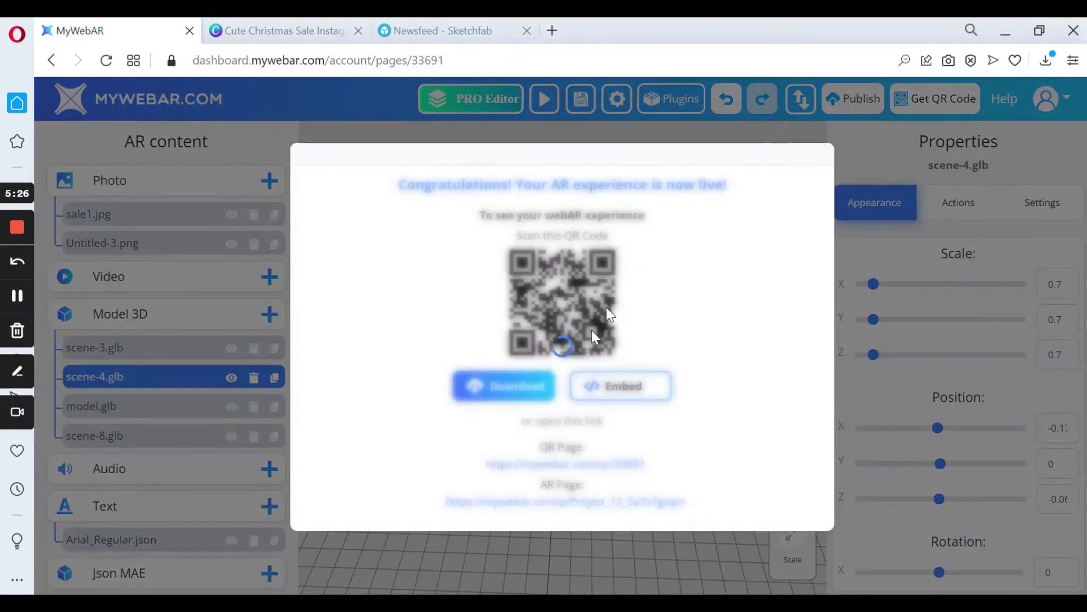